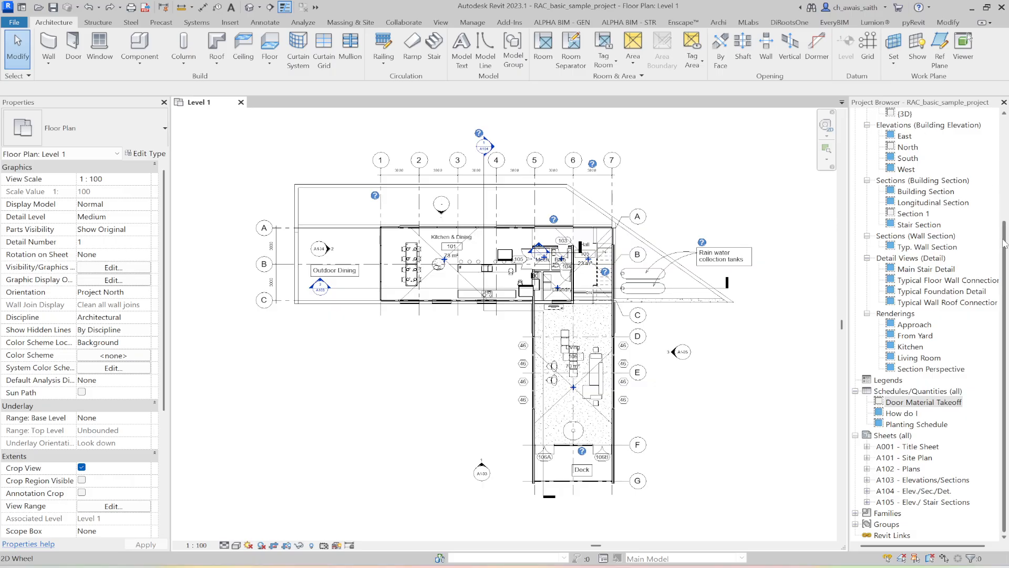
Open the default {3D} view of the house from the project's 3D views.
{"action": "left_click", "coordinate": [923, 402]}
{"action": "scroll", "coordinate": [923, 402], "scroll_direction": "up", "scroll_amount": 5}
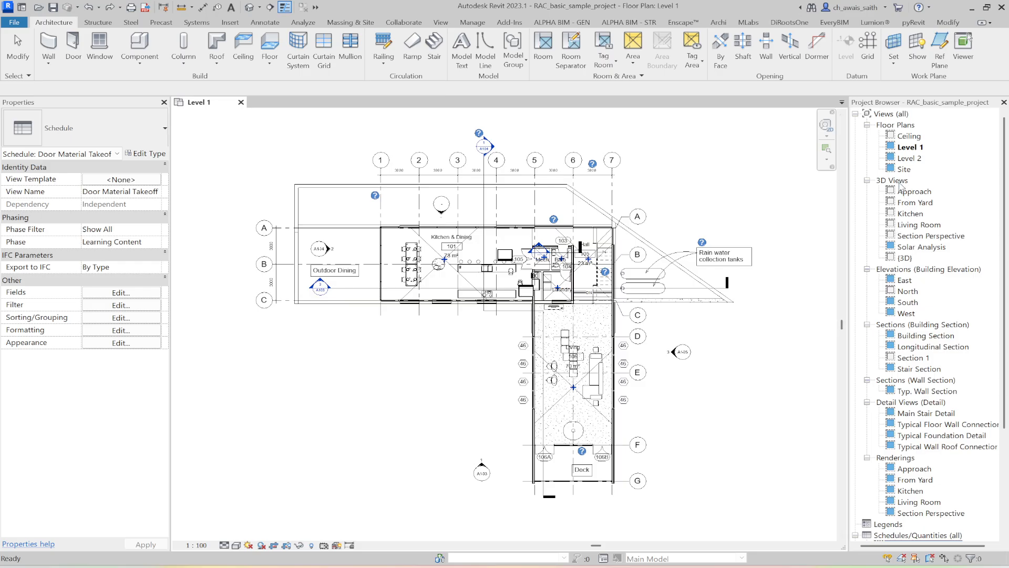
{"action": "left_click", "coordinate": [904, 258]}
{"action": "double_click", "coordinate": [905, 258]}
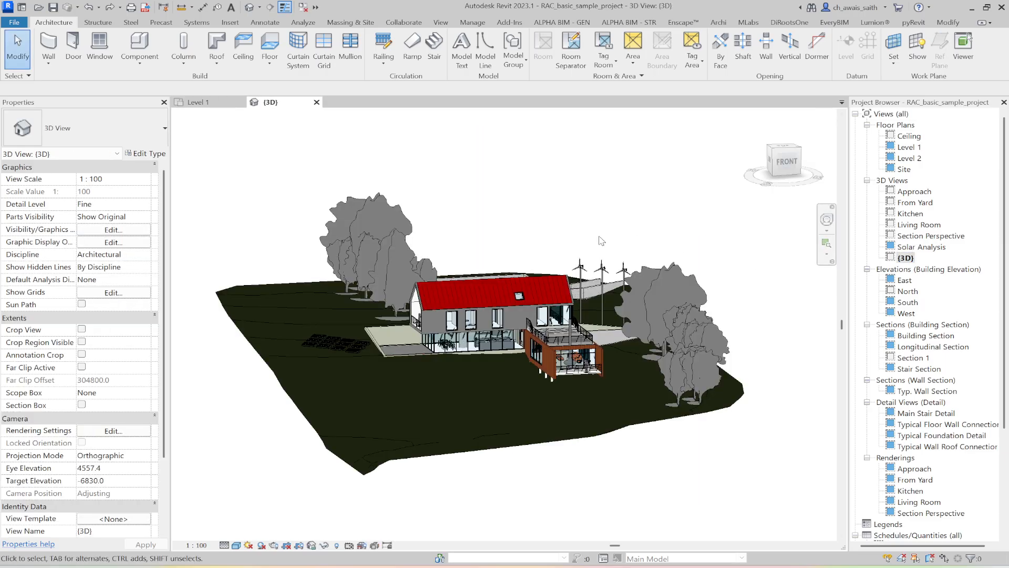
{"action": "middle_click_drag", "start_coordinate": [608, 244], "coordinate": [608, 228]}
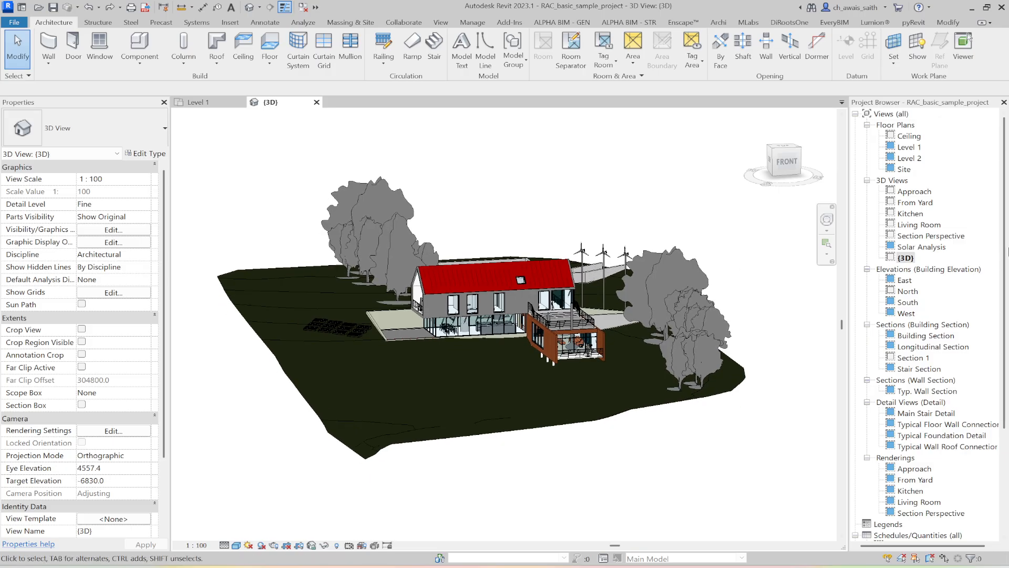
Open the Door Material Takeoff schedule.
{"action": "left_click_drag", "start_coordinate": [1006, 270], "coordinate": [1005, 359]}
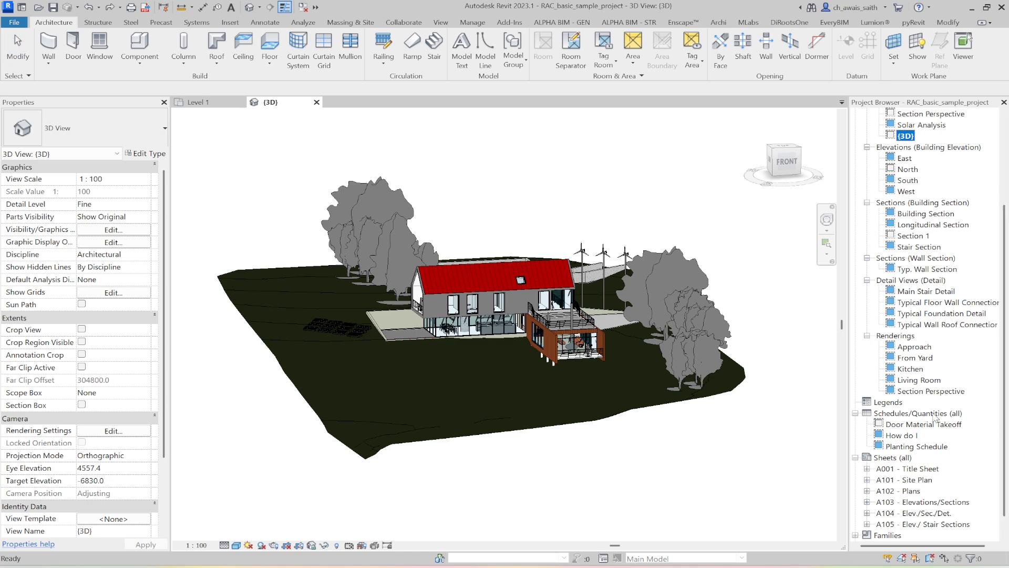
{"action": "left_click", "coordinate": [915, 426]}
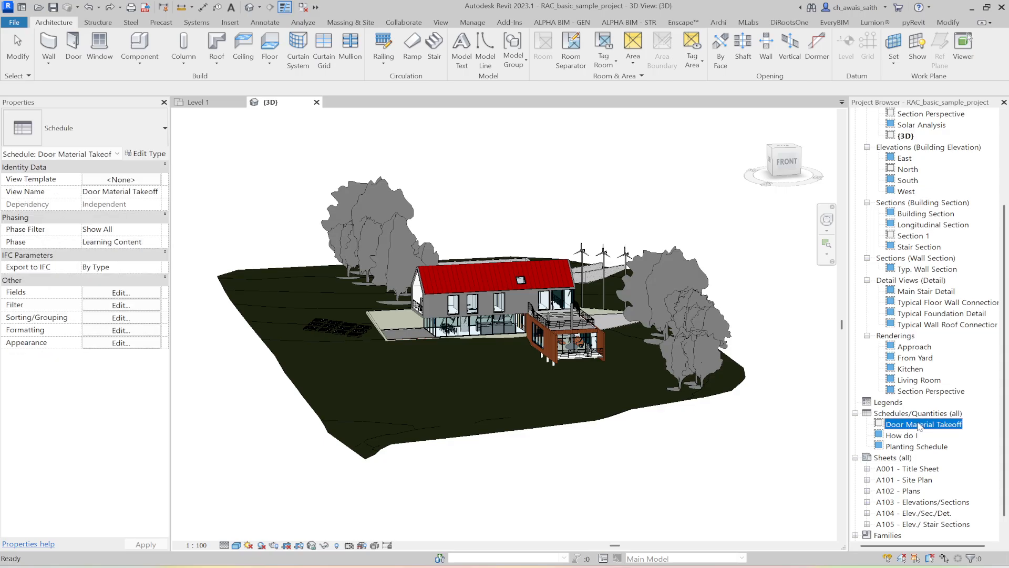
{"action": "double_click", "coordinate": [920, 424]}
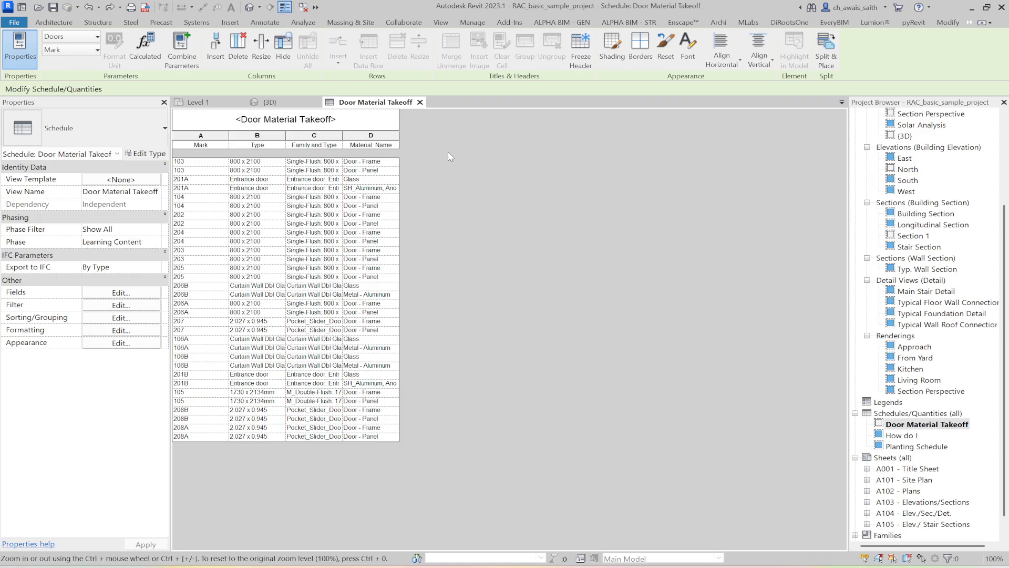
Tile the Level 1, {3D} and Door Material Takeoff views, fitting the whole plan and model within their windows.
{"action": "left_click", "coordinate": [267, 102]}
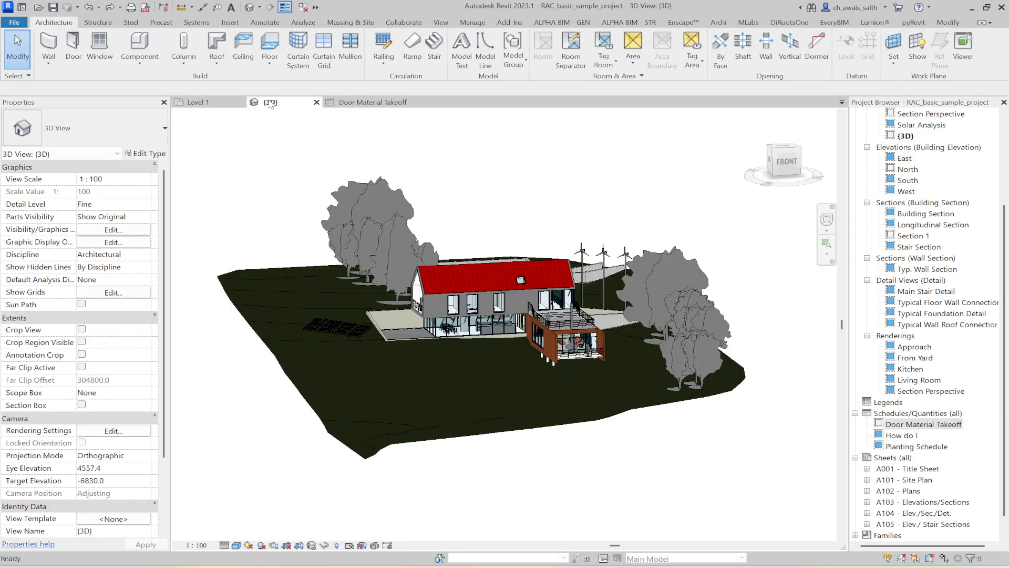
{"action": "left_click", "coordinate": [214, 102]}
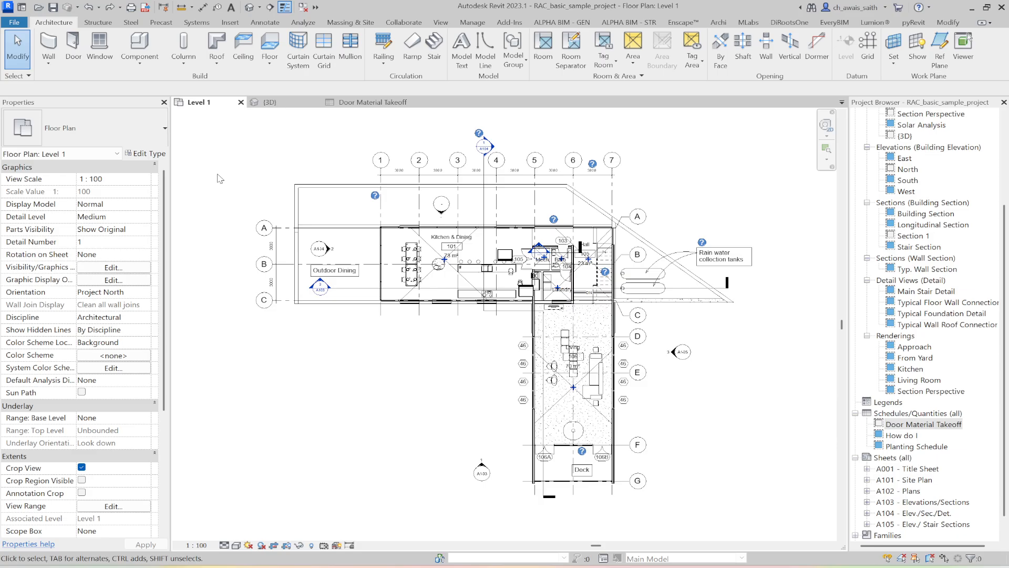
{"action": "key", "text": "w"}
{"action": "key", "text": "t"}
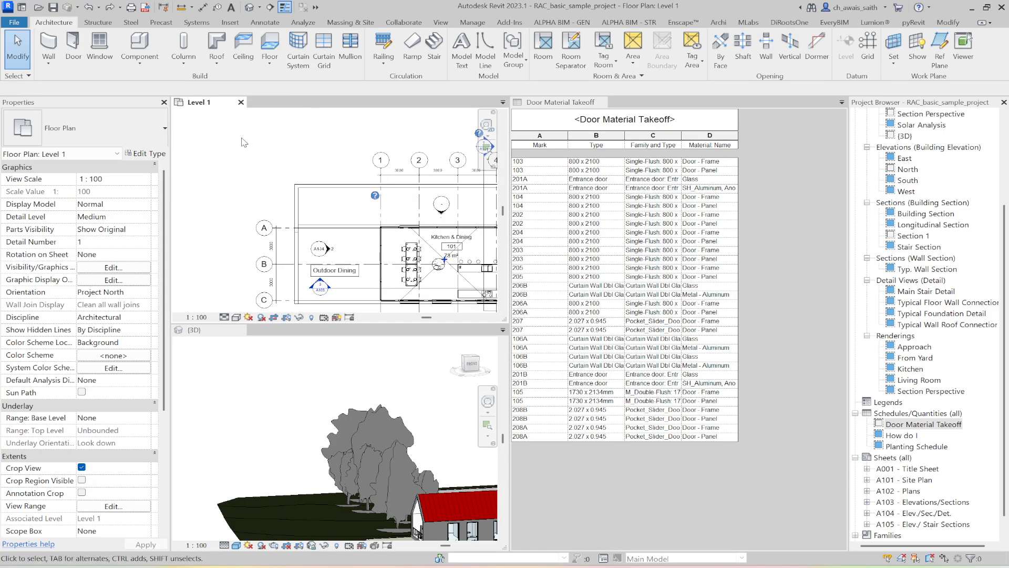
{"action": "scroll", "coordinate": [241, 143], "scroll_direction": "down", "scroll_amount": 2}
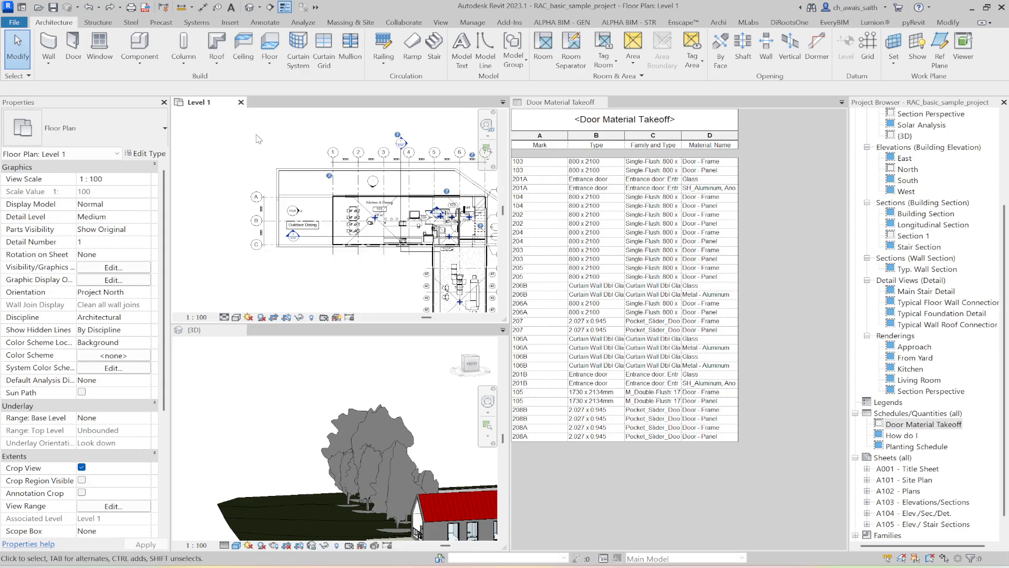
{"action": "scroll", "coordinate": [261, 140], "scroll_direction": "down", "scroll_amount": 2}
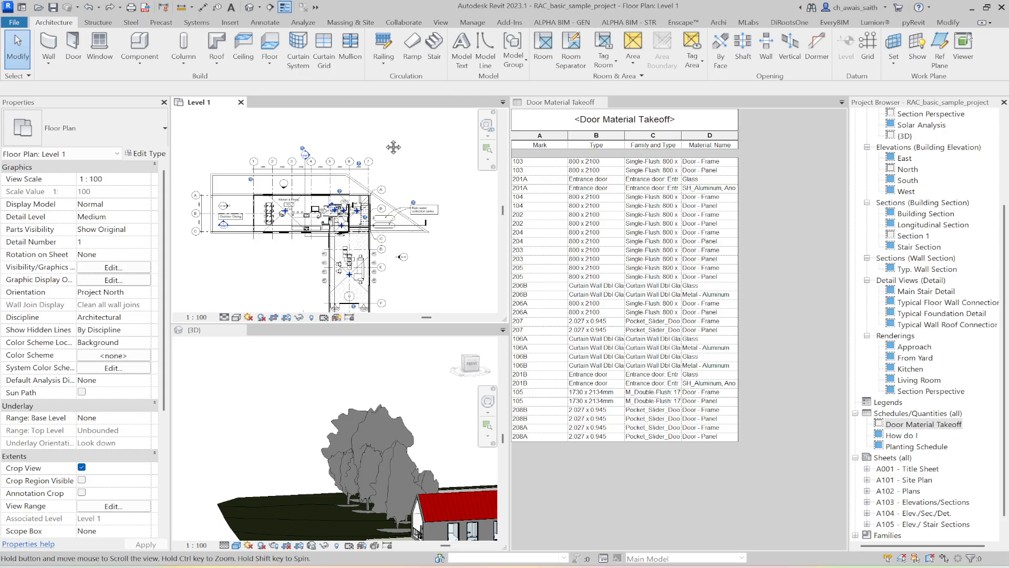
{"action": "scroll", "coordinate": [387, 143], "scroll_direction": "down", "scroll_amount": 1}
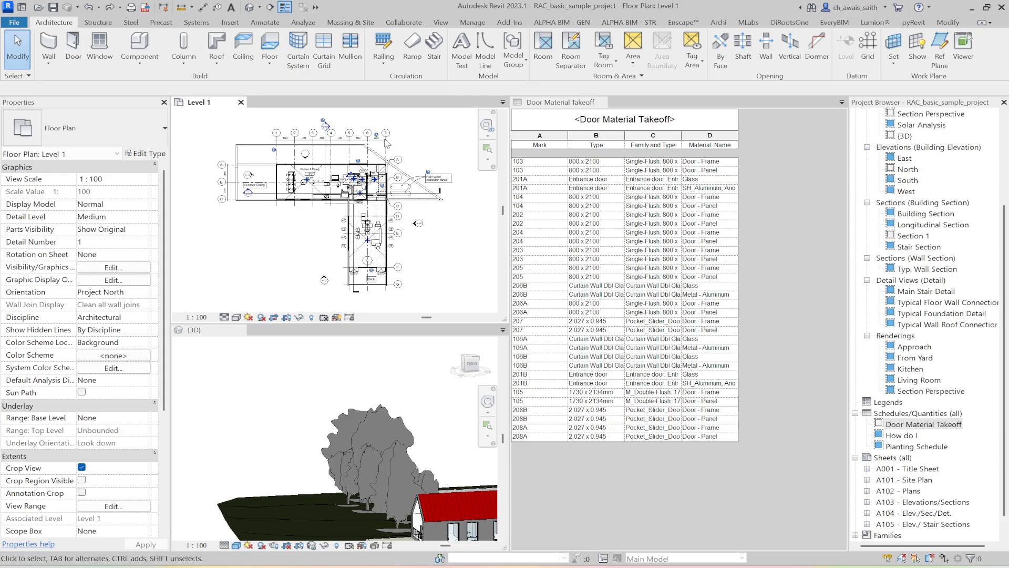
{"action": "left_click", "coordinate": [291, 408]}
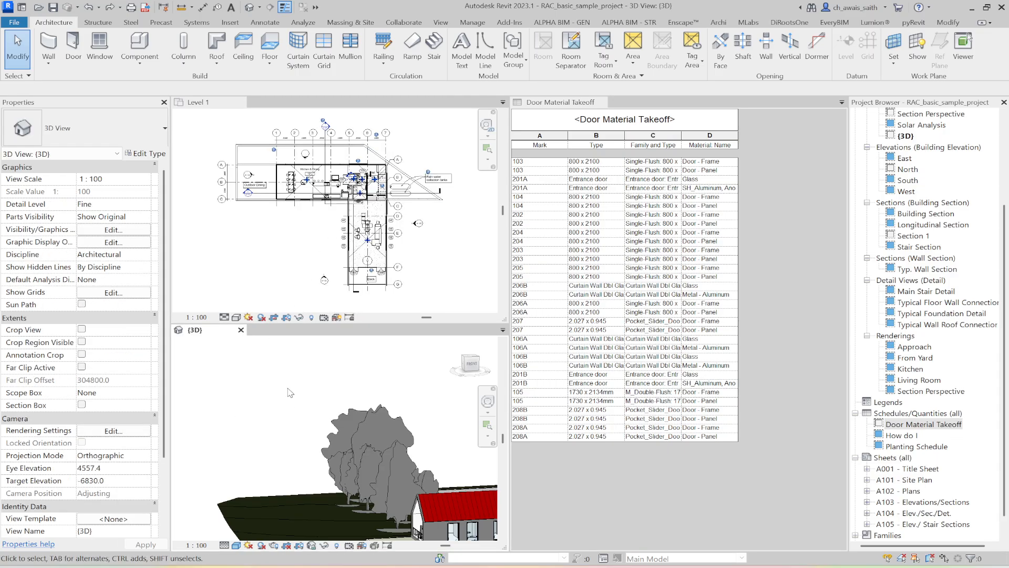
{"action": "key", "text": "z"}
{"action": "key", "text": "f"}
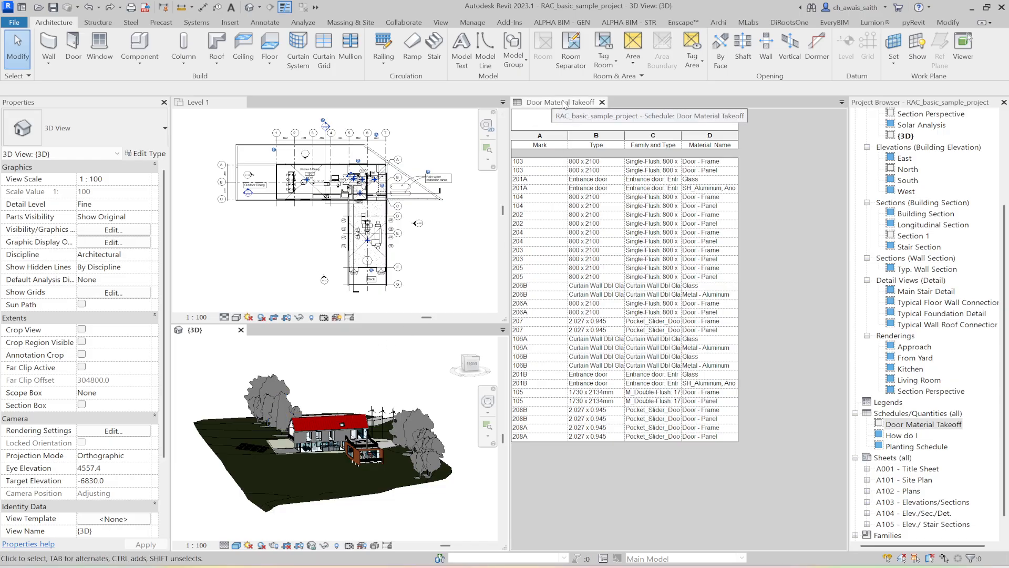
Select the first door 103 row in the schedule, dismiss the save reminder and locate that door beside the Bath in the Level 1 plan.
{"action": "left_click", "coordinate": [555, 162]}
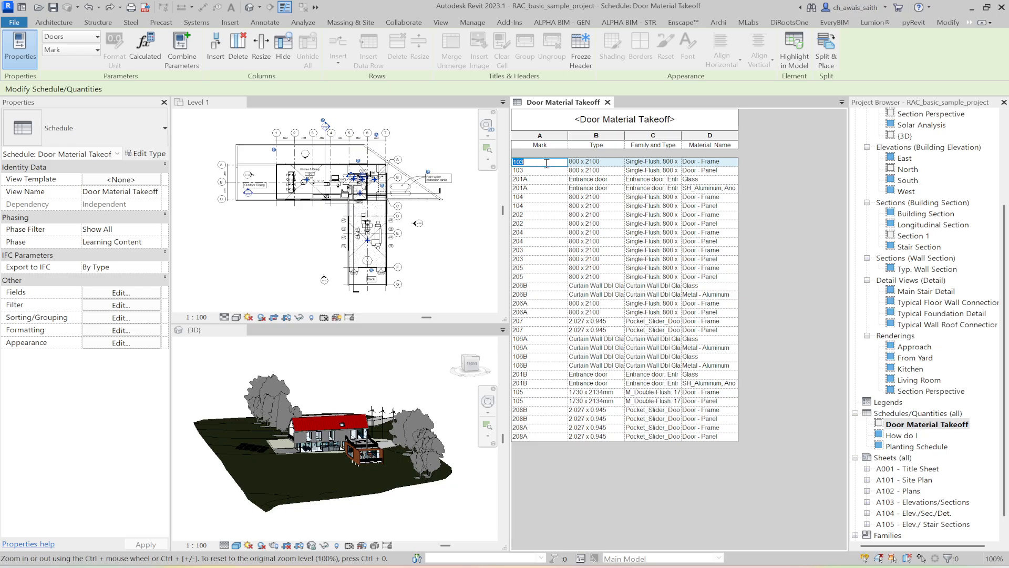
{"action": "left_click", "coordinate": [438, 237]}
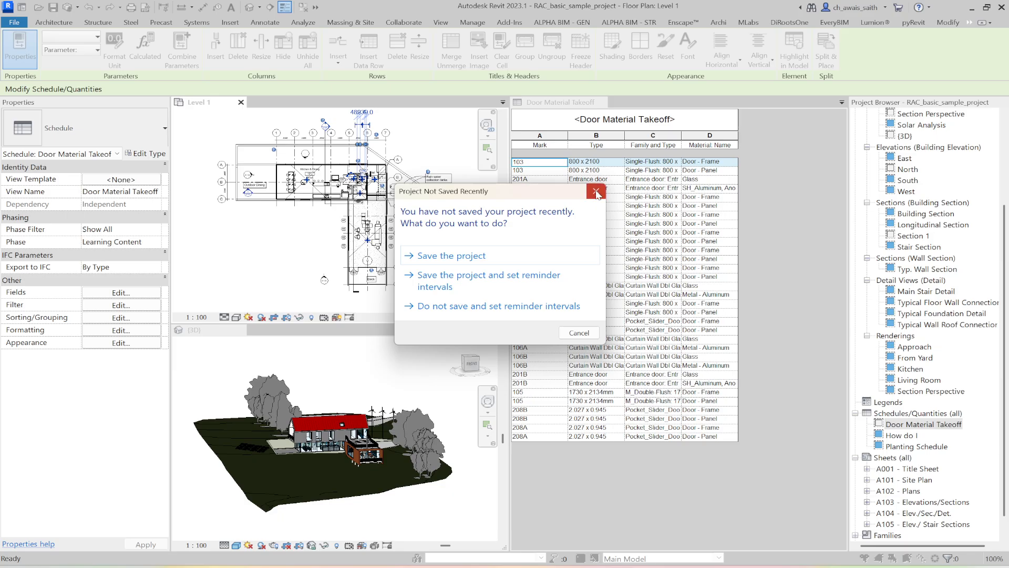
{"action": "left_click", "coordinate": [595, 192]}
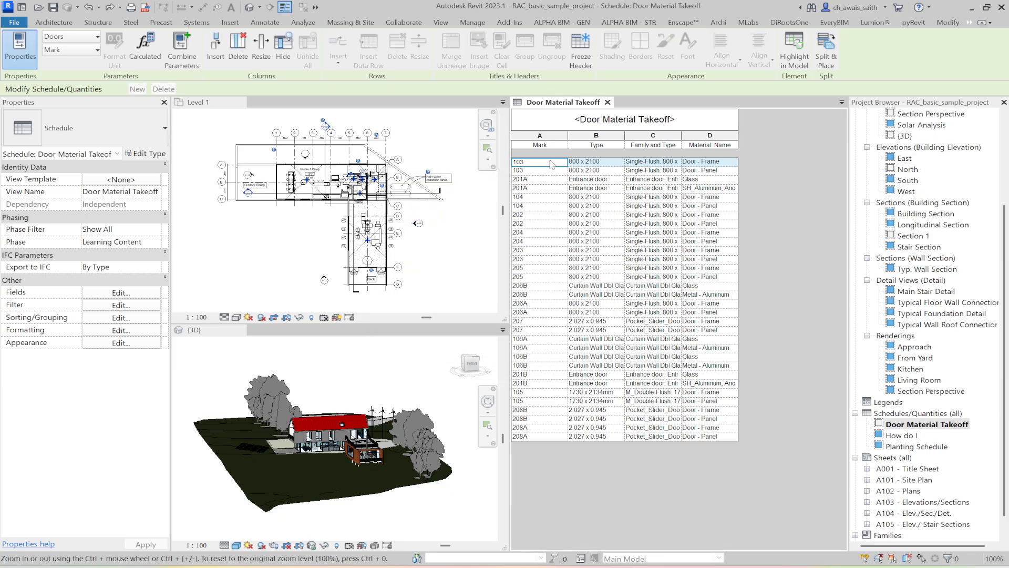
{"action": "left_click", "coordinate": [370, 146]}
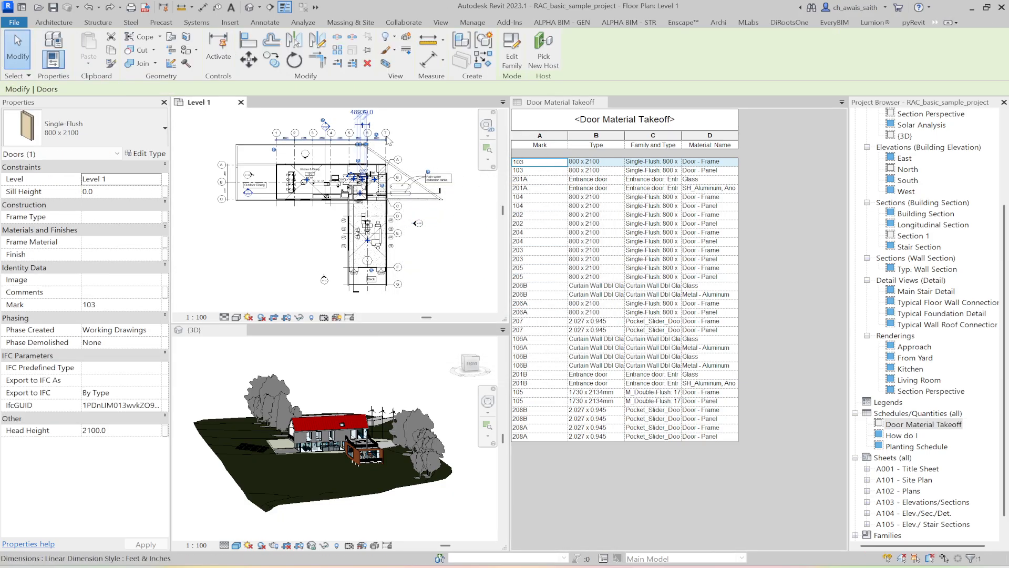
{"action": "middle_click_drag", "start_coordinate": [434, 142], "coordinate": [433, 153]}
{"action": "scroll", "coordinate": [366, 166], "scroll_direction": "up", "scroll_amount": 5}
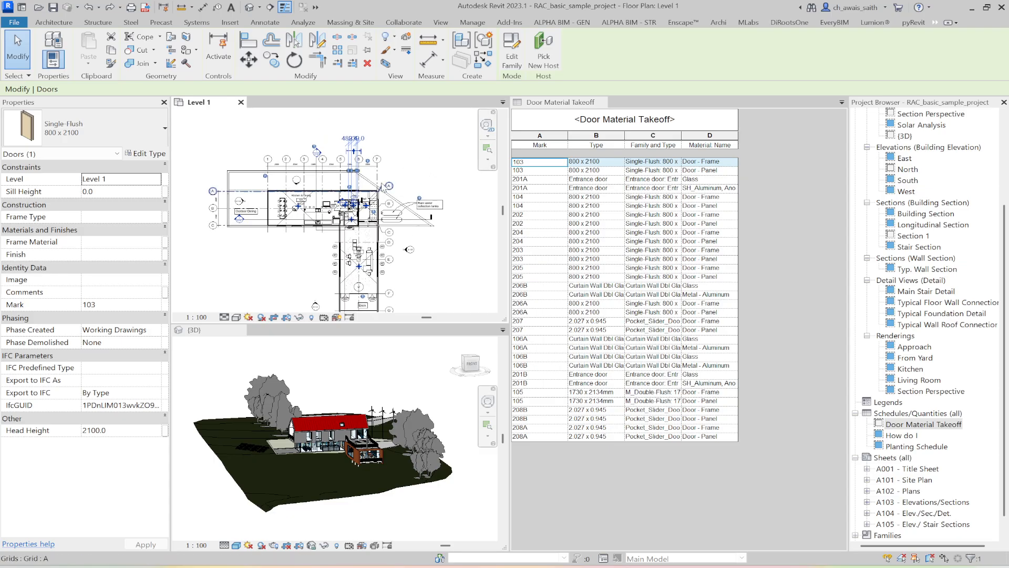
{"action": "scroll", "coordinate": [340, 211], "scroll_direction": "up", "scroll_amount": 5}
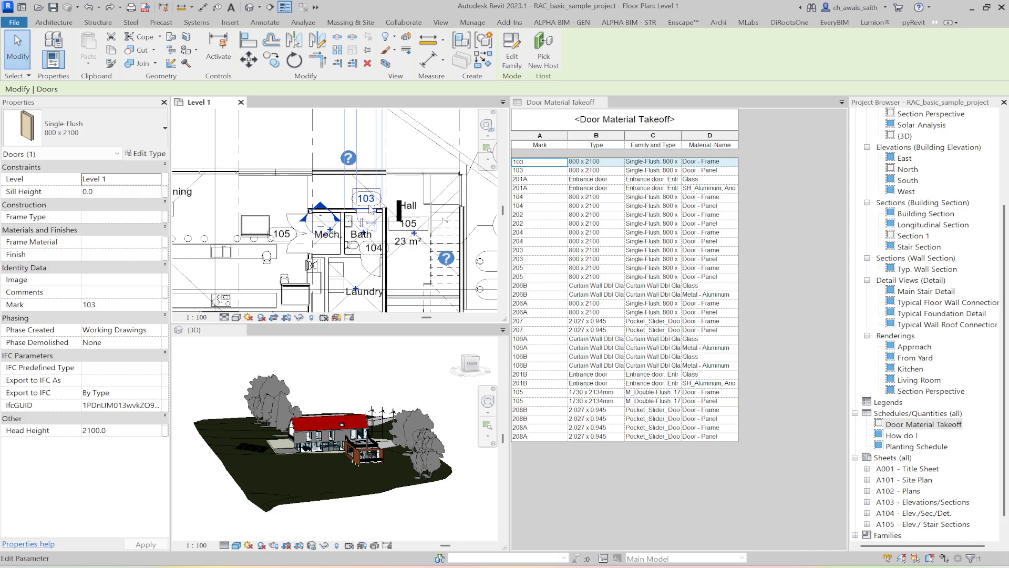
{"action": "scroll", "coordinate": [387, 222], "scroll_direction": "up", "scroll_amount": 2}
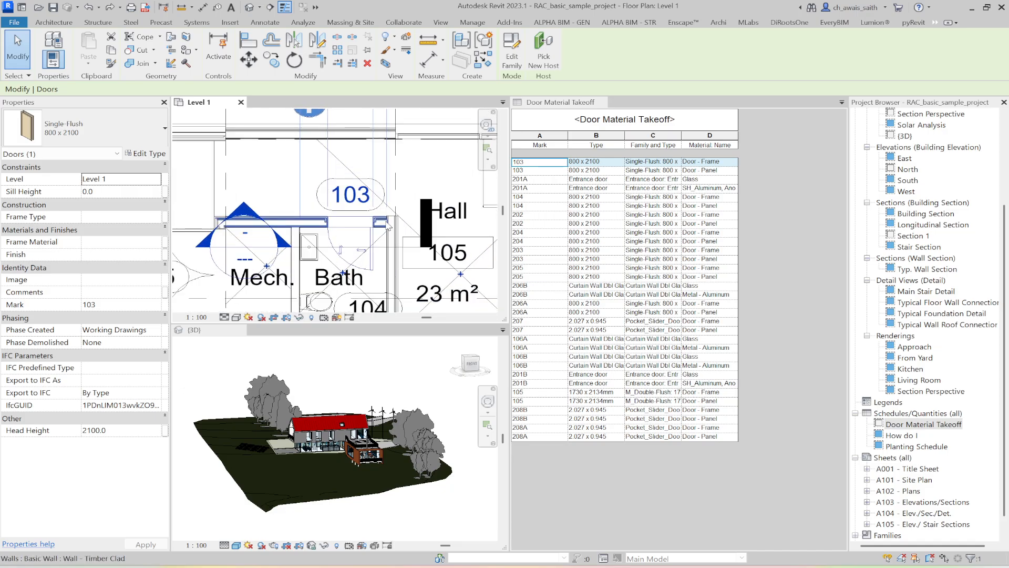
{"action": "middle_click_drag", "start_coordinate": [391, 264], "coordinate": [386, 229]}
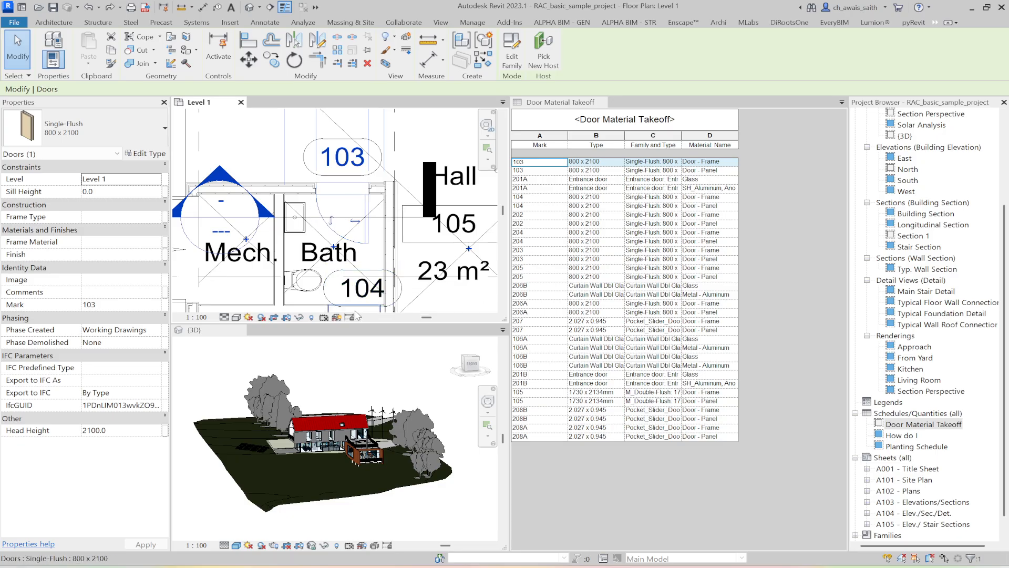
Isolate the selected door 103 in the 3D view with a section box fitted around it.
{"action": "left_click", "coordinate": [409, 366]}
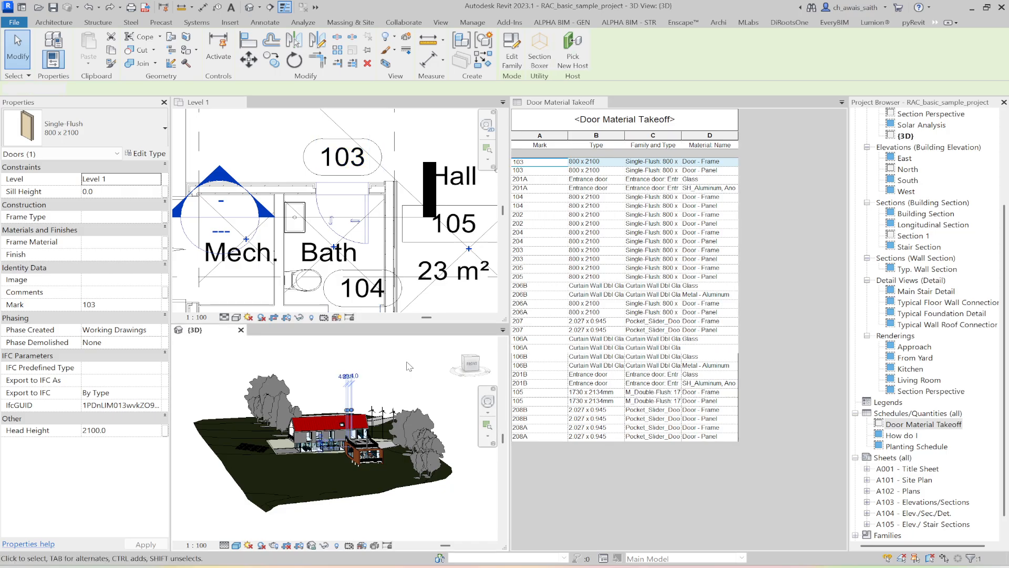
{"action": "scroll", "coordinate": [352, 391], "scroll_direction": "up", "scroll_amount": 2}
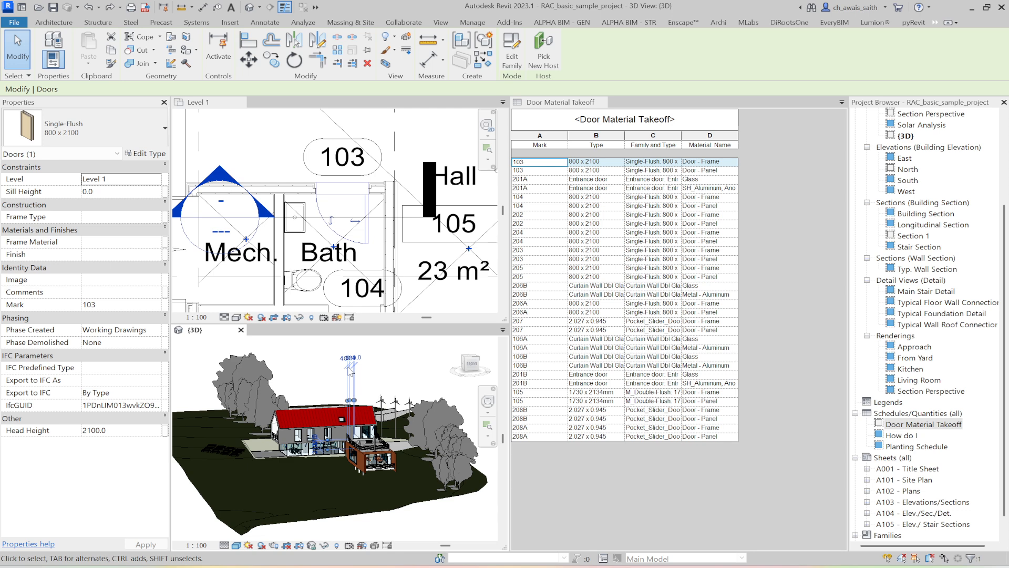
{"action": "scroll", "coordinate": [342, 394], "scroll_direction": "up", "scroll_amount": 2}
{"action": "middle_click_drag", "start_coordinate": [389, 391], "coordinate": [371, 373]}
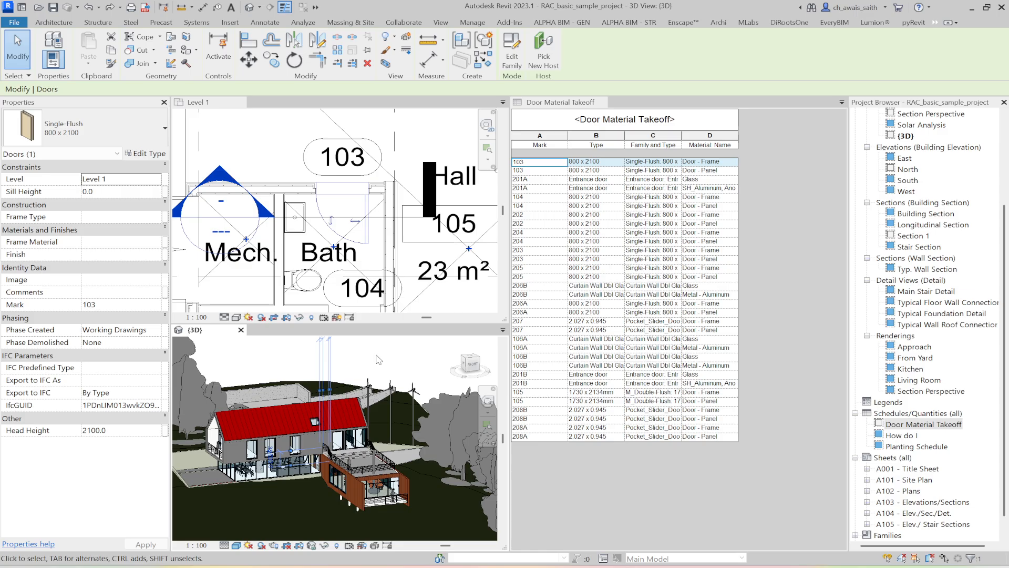
{"action": "key", "text": "b"}
{"action": "key", "text": "x"}
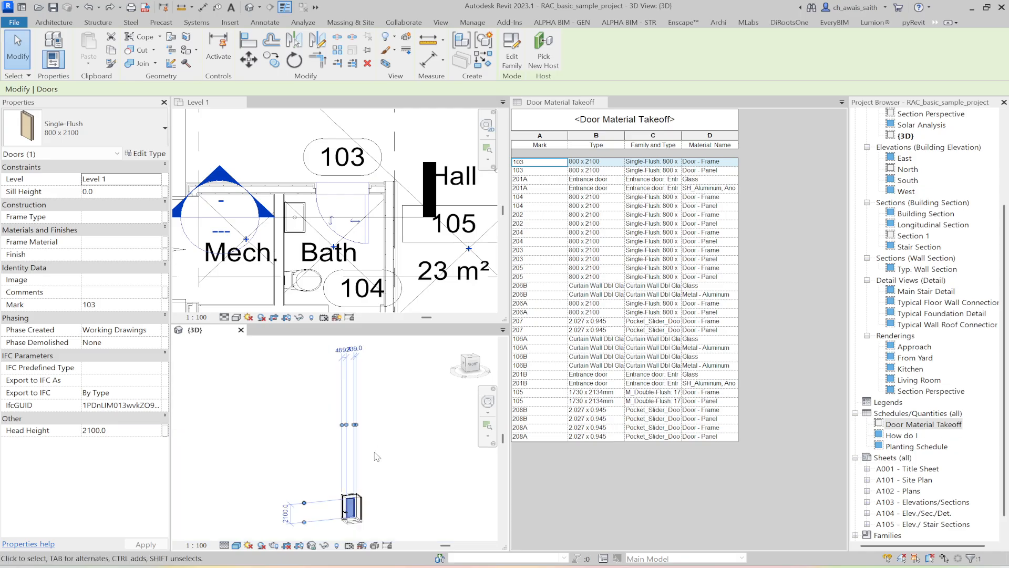
{"action": "middle_click_drag", "start_coordinate": [385, 460], "coordinate": [385, 421]}
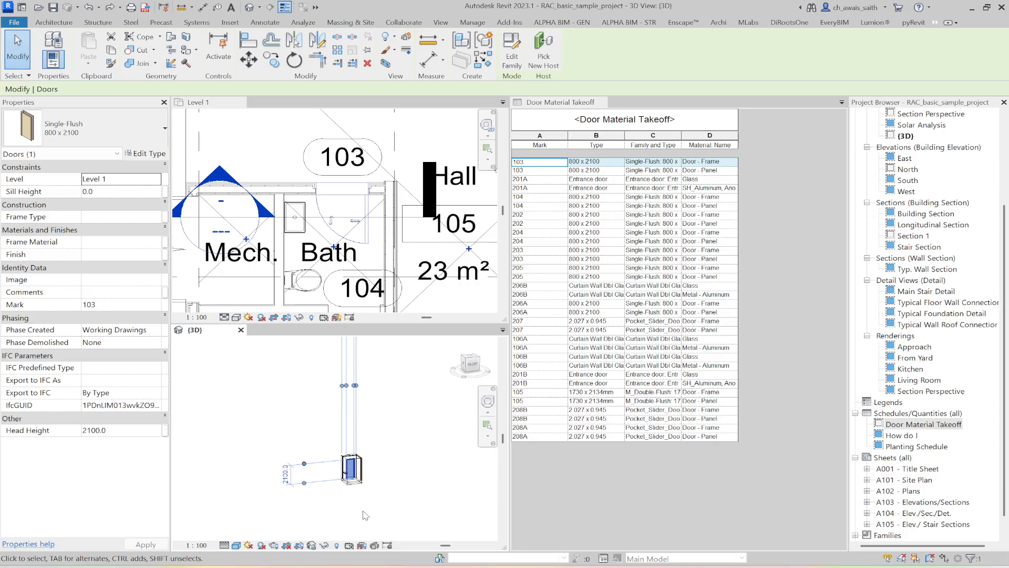
{"action": "scroll", "coordinate": [363, 510], "scroll_direction": "up", "scroll_amount": 2}
{"action": "scroll", "coordinate": [351, 486], "scroll_direction": "up", "scroll_amount": 2}
{"action": "left_click", "coordinate": [350, 480]}
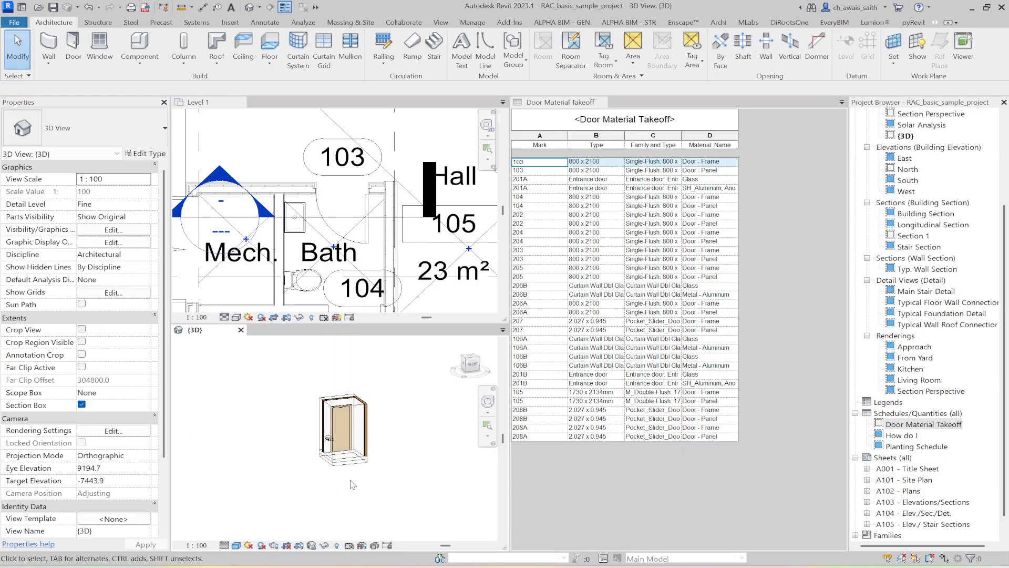
Extend the section box around door 103 upward past the roof and widen it to include the adjoining rooms.
{"action": "left_click", "coordinate": [327, 398]}
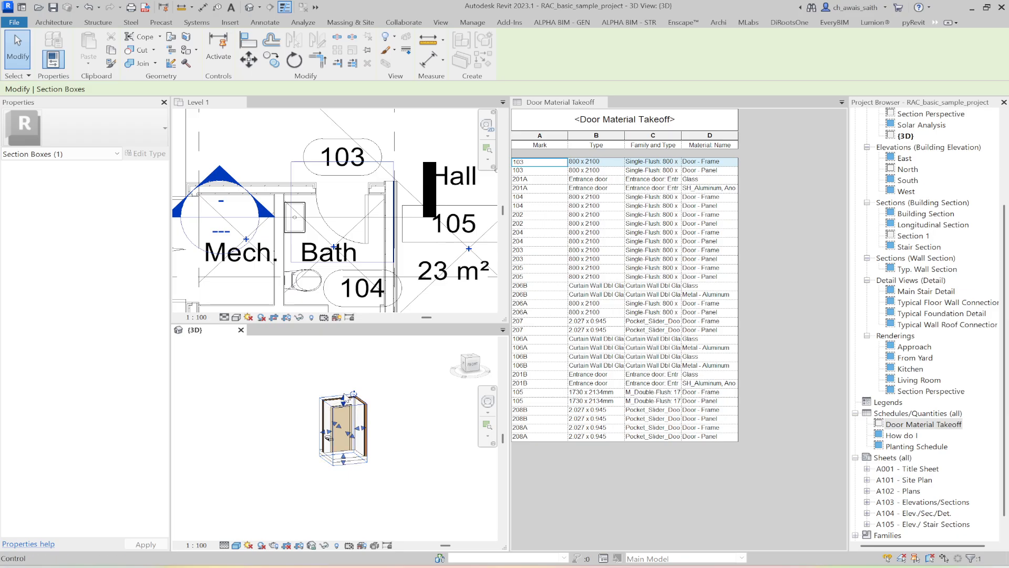
{"action": "left_click_drag", "start_coordinate": [328, 438], "coordinate": [330, 491]}
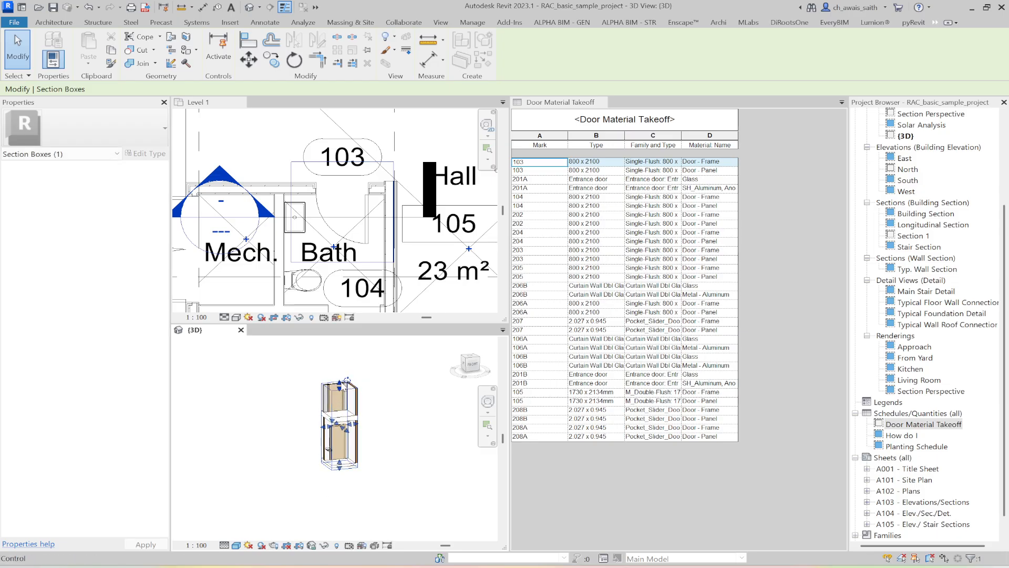
{"action": "left_click_drag", "start_coordinate": [346, 380], "coordinate": [341, 388]}
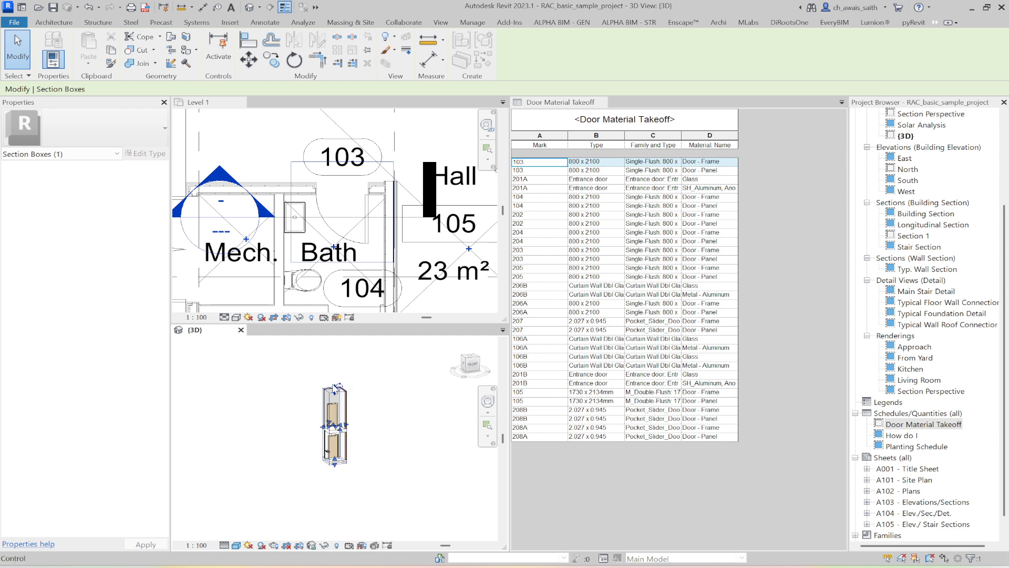
{"action": "left_click_drag", "start_coordinate": [337, 391], "coordinate": [339, 356]}
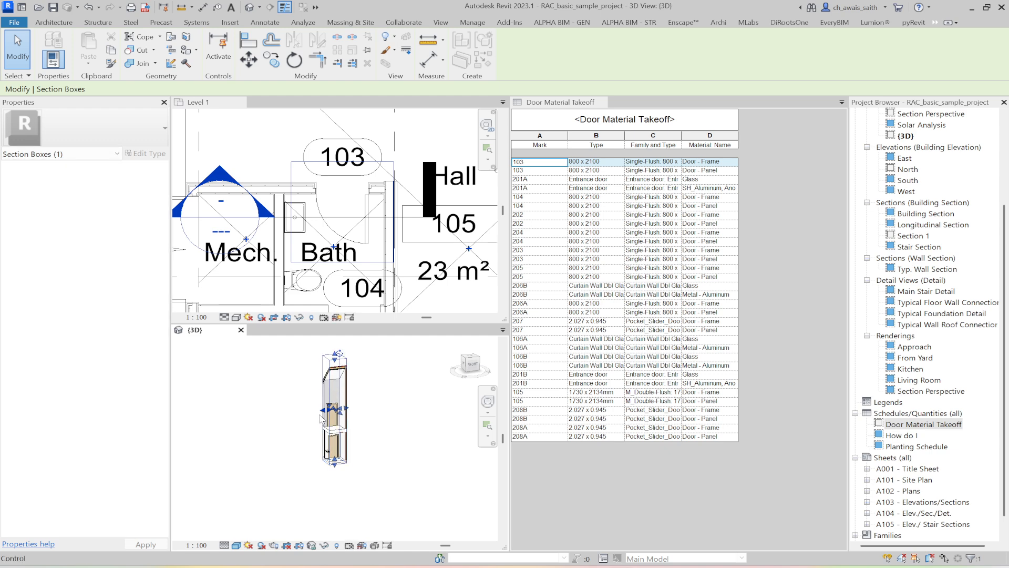
{"action": "middle_click_drag", "start_coordinate": [264, 446], "coordinate": [311, 465], "text": "shift"}
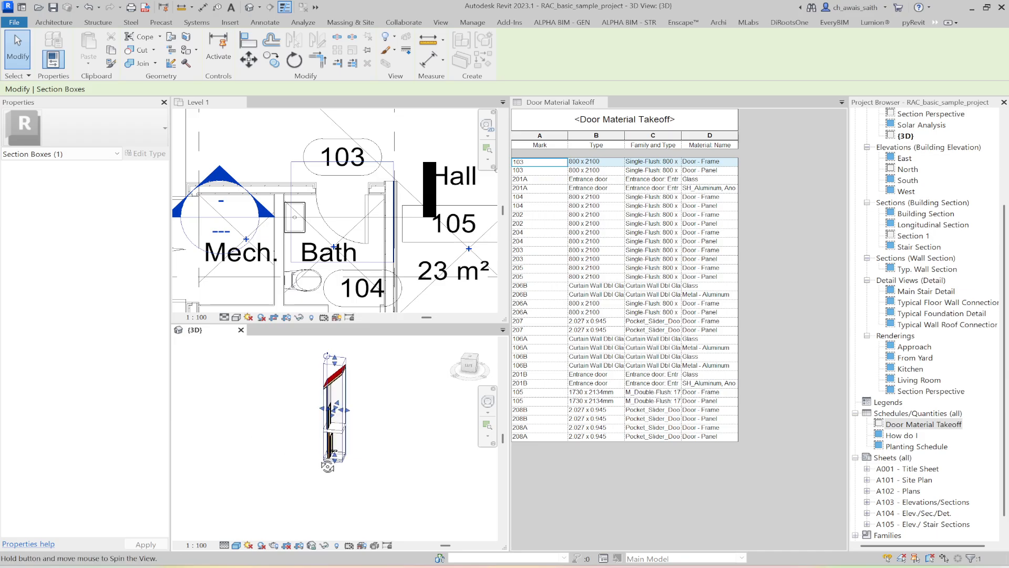
{"action": "middle_click_drag", "start_coordinate": [329, 407], "coordinate": [349, 432], "text": "shift"}
{"action": "middle_click_drag", "start_coordinate": [339, 430], "coordinate": [315, 473], "text": "shift"}
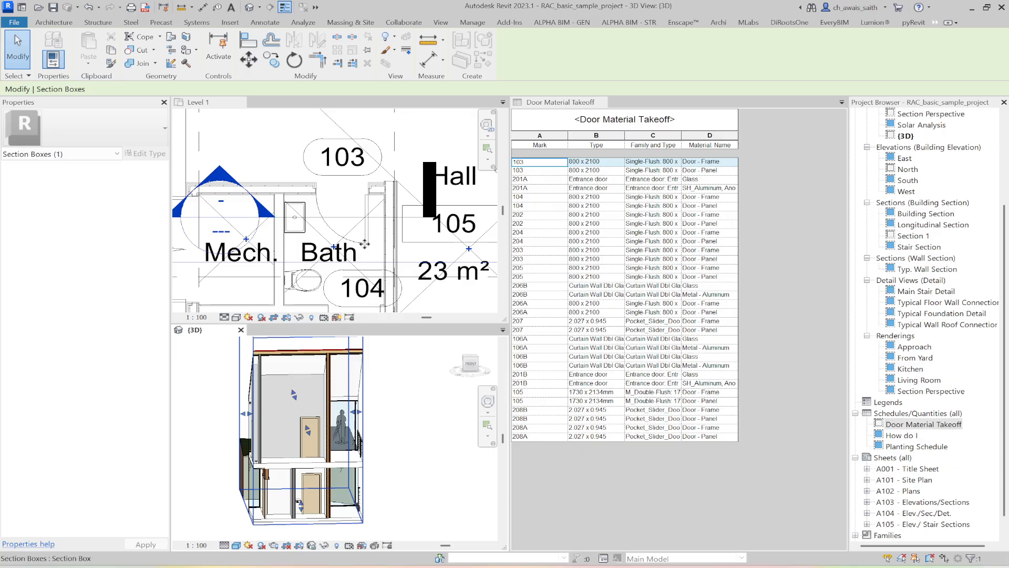
Select the first door 103 row in the schedule and nudge that door back and forth along the Bath wall in plan, ending 159 mm from the Hall-side wall.
{"action": "left_click", "coordinate": [549, 164]}
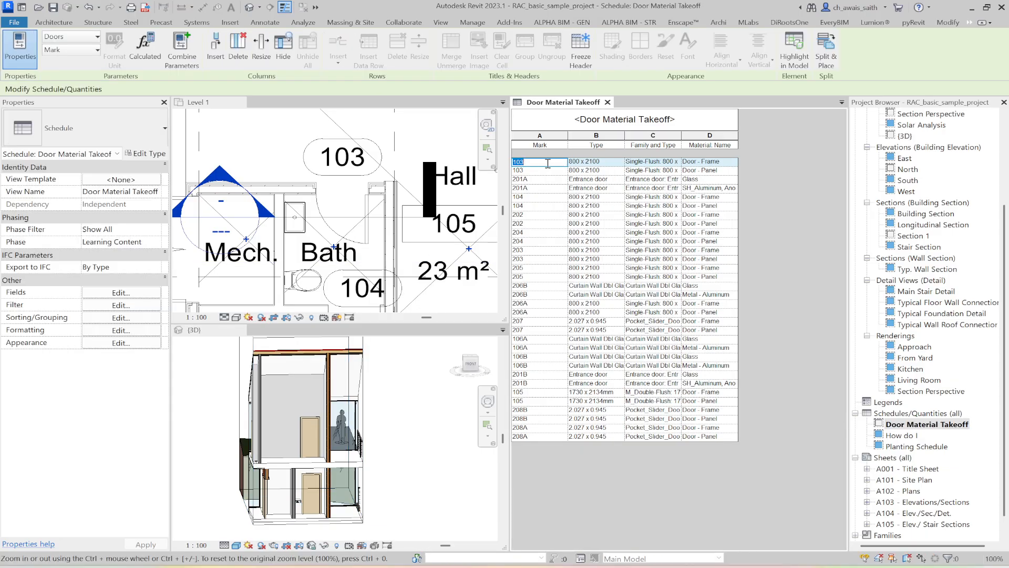
{"action": "left_click", "coordinate": [426, 135]}
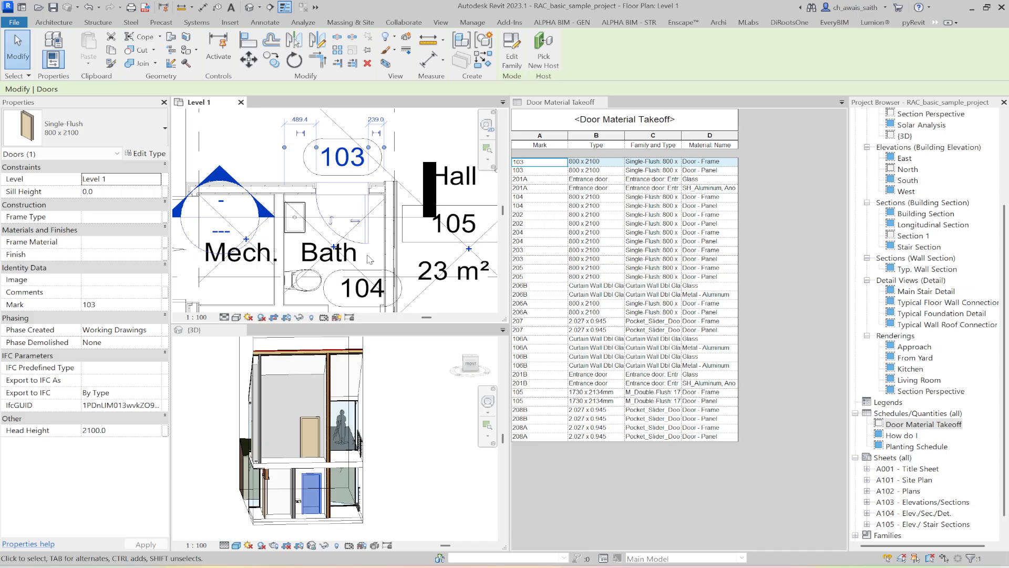
{"action": "key", "text": "Right"}
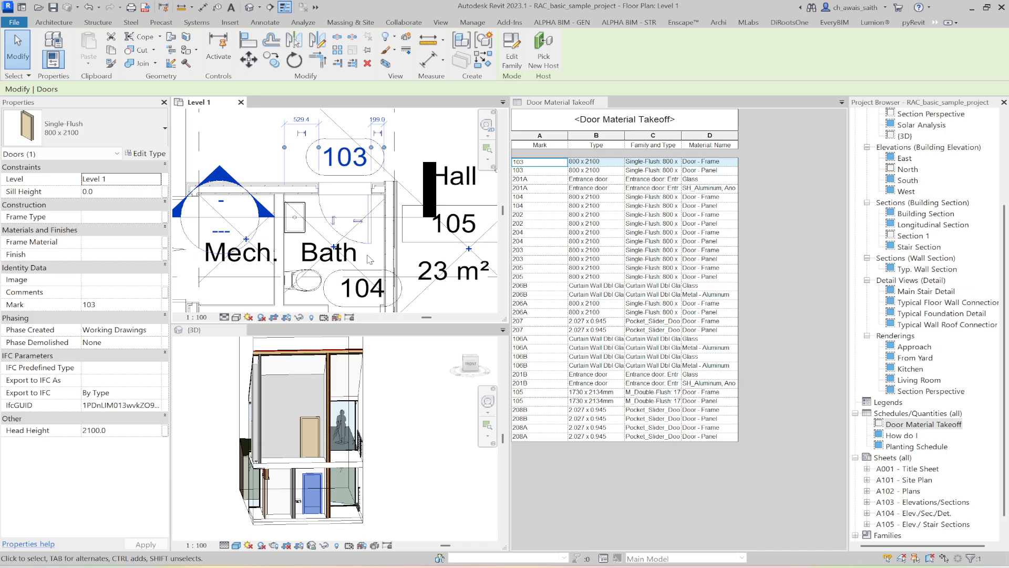
{"action": "key", "text": "Right"}
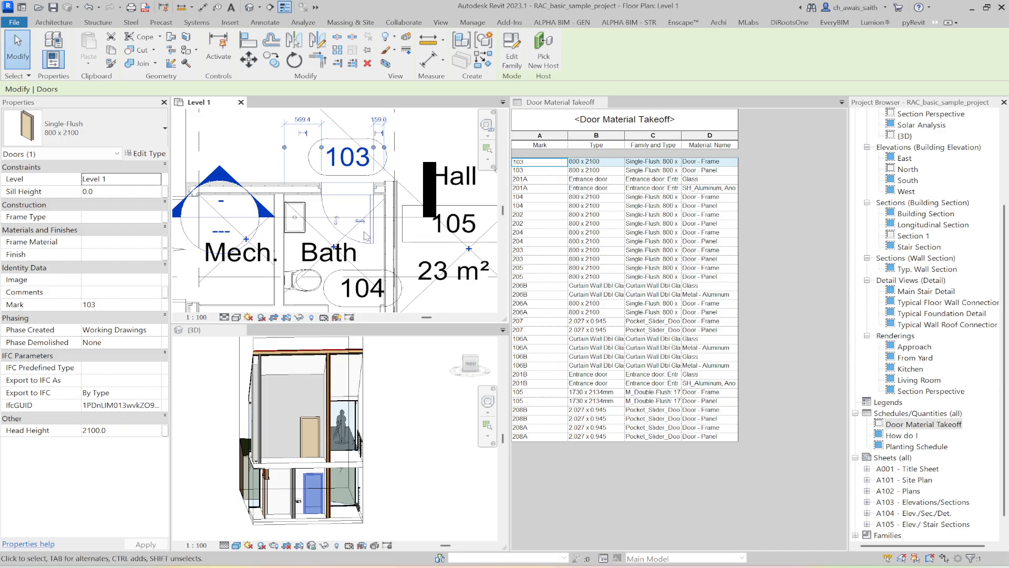
{"action": "key", "text": "Right"}
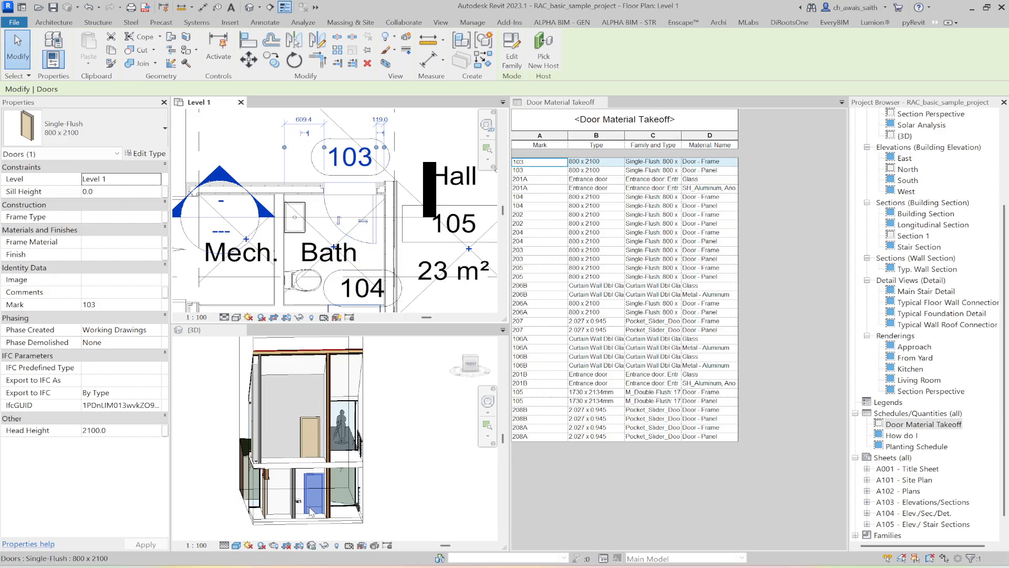
{"action": "key", "text": "Left"}
{"action": "key", "text": "Left"}
{"action": "key", "text": "Left"}
{"action": "key", "text": "Left"}
{"action": "key", "text": "Left"}
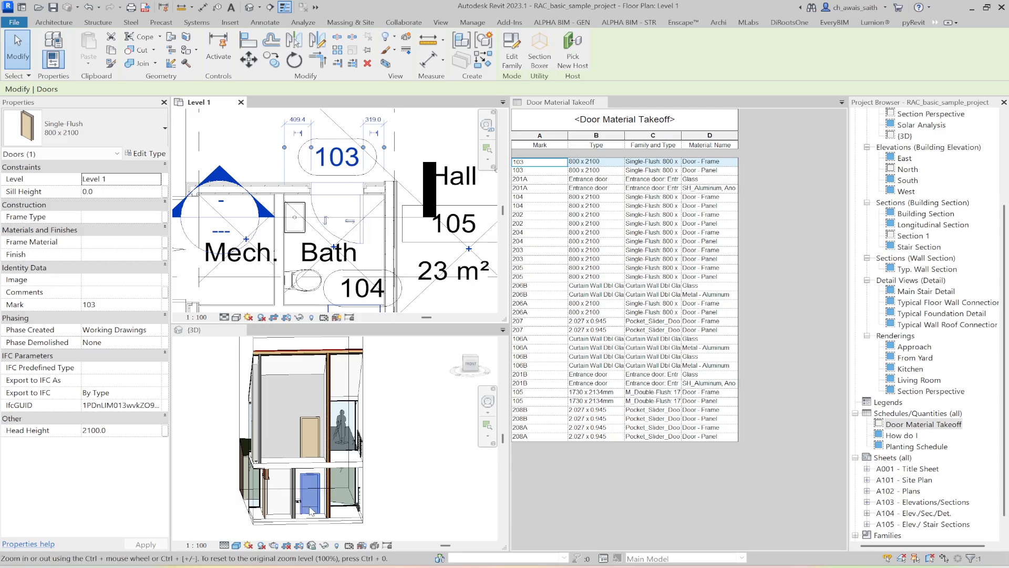
{"action": "key", "text": "Left"}
{"action": "key", "text": "Left"}
{"action": "key", "text": "Right"}
{"action": "key", "text": "Right"}
{"action": "key", "text": "Right"}
{"action": "key", "text": "Right"}
{"action": "key", "text": "Right"}
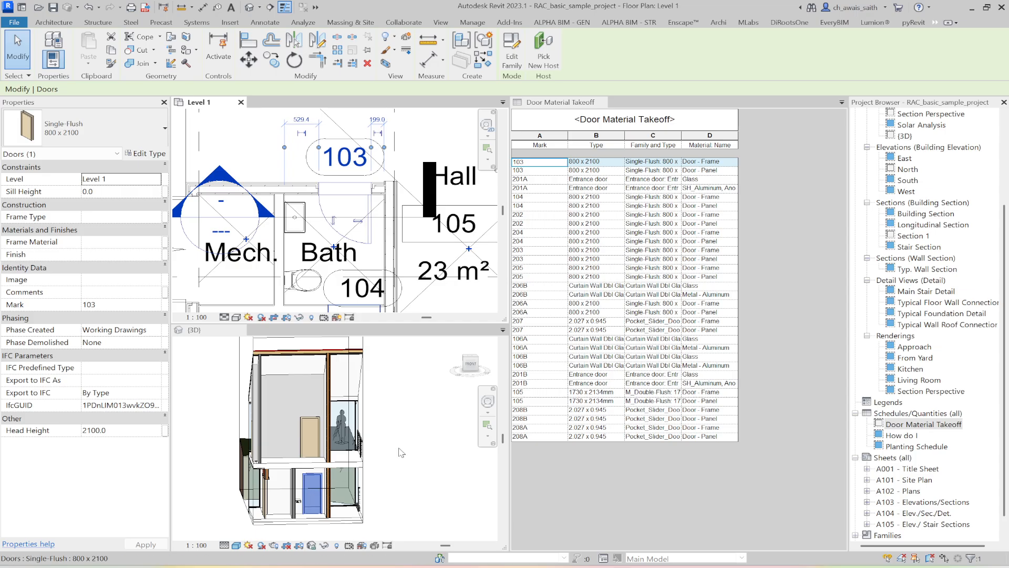
{"action": "key", "text": "Right"}
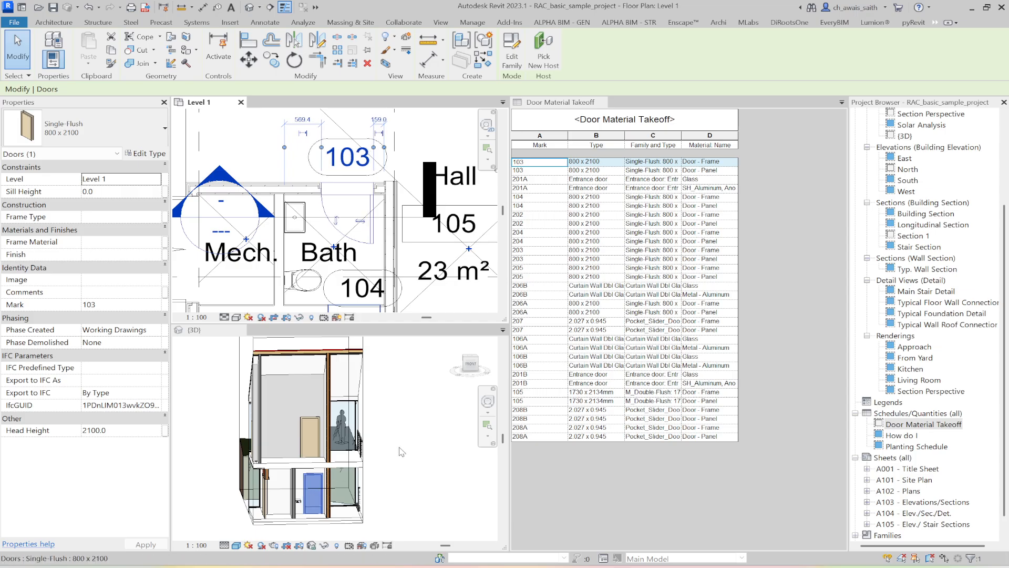
{"action": "key", "text": "Left"}
{"action": "key", "text": "Left"}
{"action": "key", "text": "Left"}
{"action": "key", "text": "Left"}
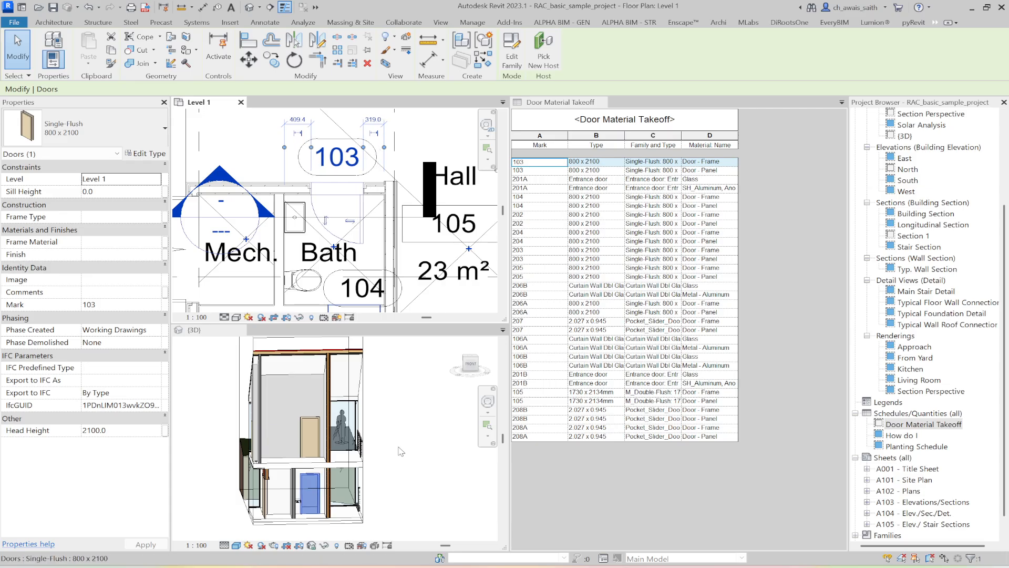
{"action": "key", "text": "Left"}
{"action": "key", "text": "Left"}
{"action": "key", "text": "Left"}
{"action": "key", "text": "Left"}
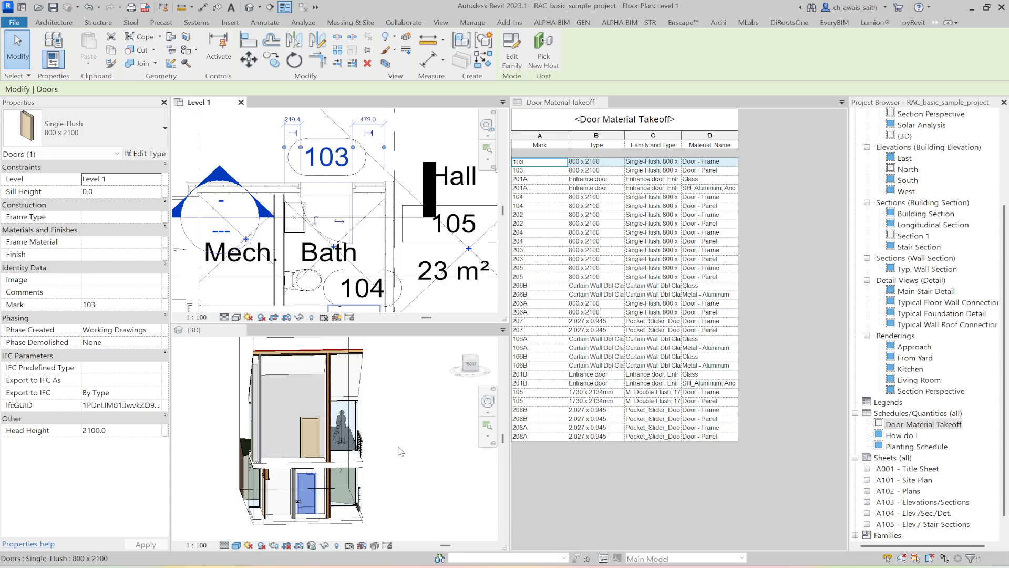
{"action": "key", "text": "Right"}
{"action": "key", "text": "Right"}
{"action": "key", "text": "Right"}
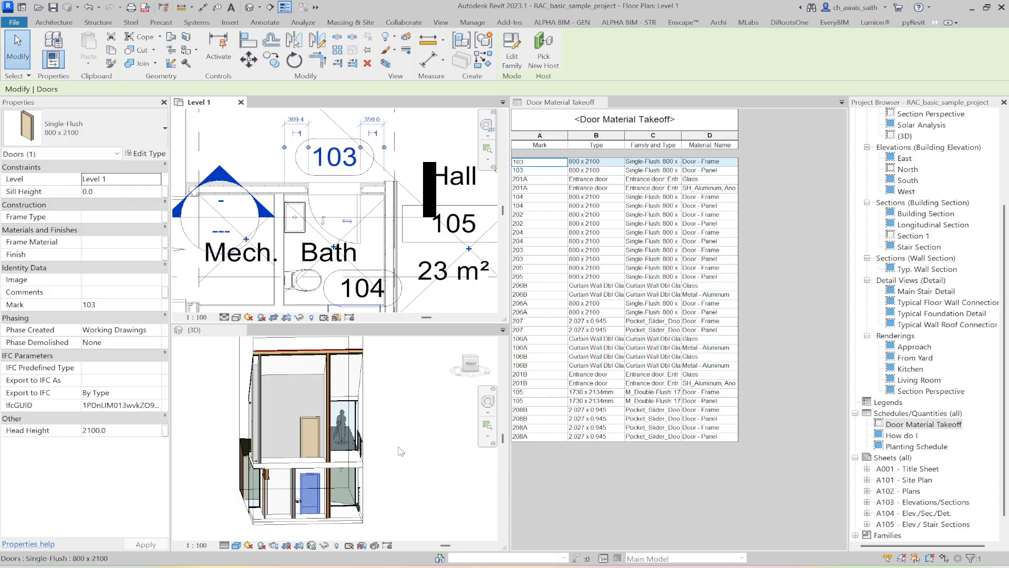
{"action": "key", "text": "Right"}
{"action": "key", "text": "Right"}
{"action": "key", "text": "Right"}
{"action": "key", "text": "Right"}
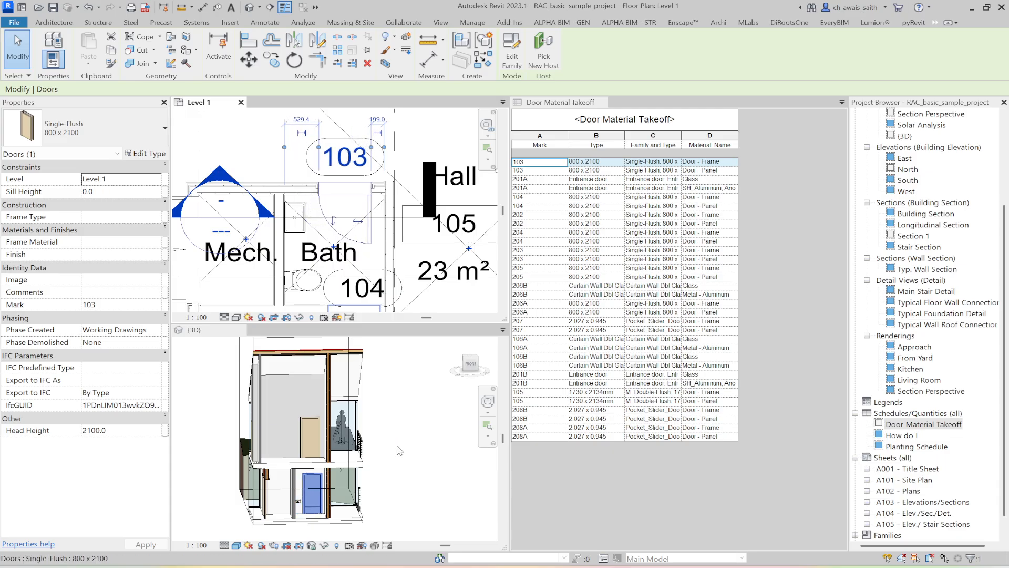
{"action": "key", "text": "Left"}
{"action": "key", "text": "Left"}
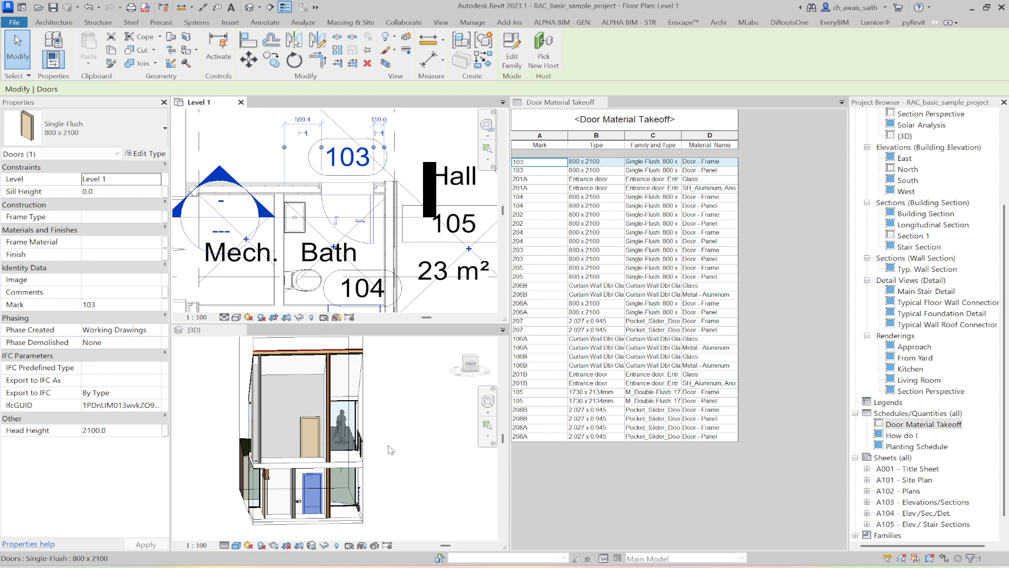
{"action": "key", "text": "Left"}
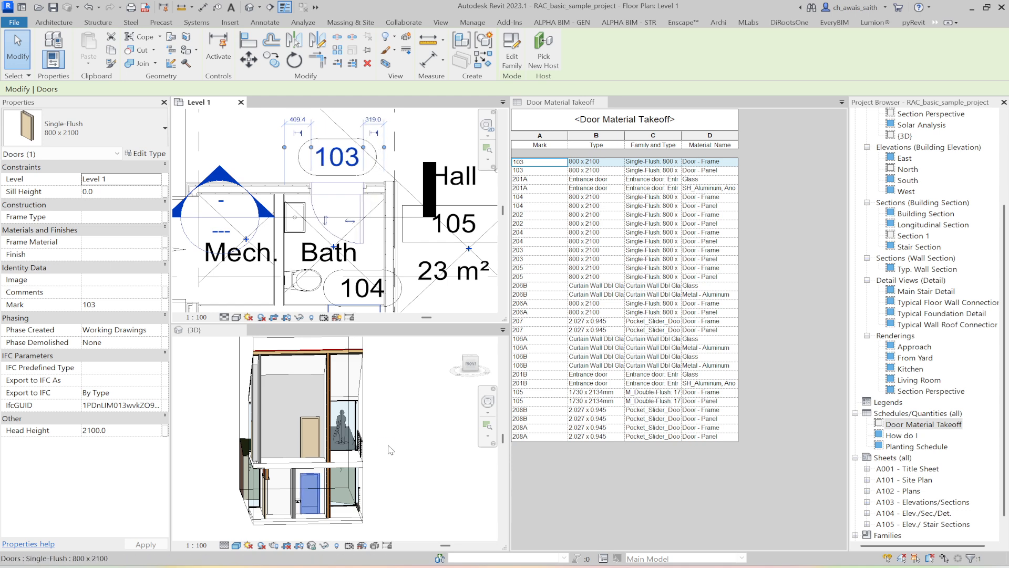
{"action": "key", "text": "Right"}
{"action": "key", "text": "Right"}
{"action": "key", "text": "Right"}
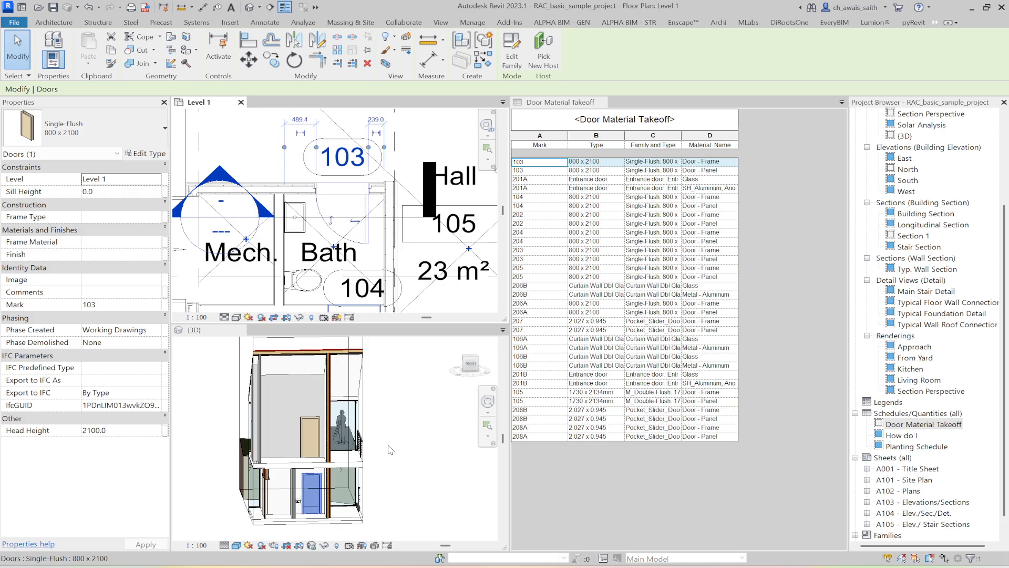
{"action": "key", "text": "Right"}
{"action": "key", "text": "Right"}
{"action": "key", "text": "Left"}
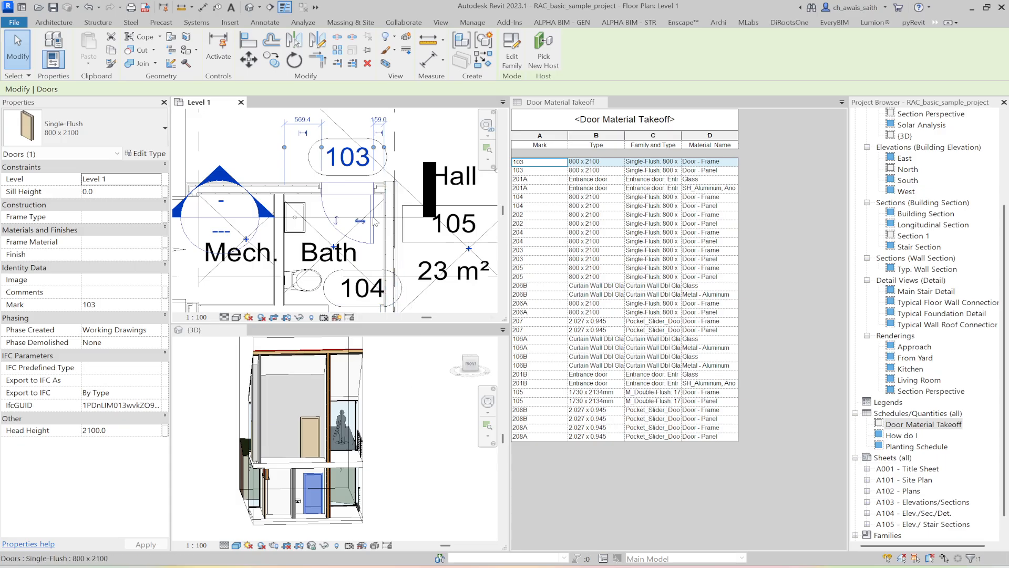
{"action": "left_click", "coordinate": [421, 139]}
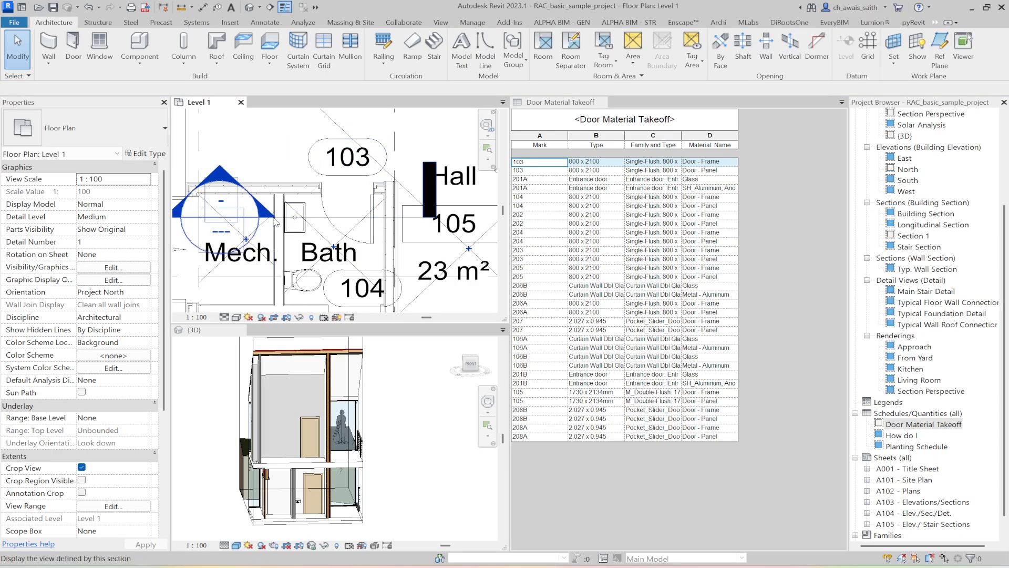
Reduce the view depth of Section 1 in the Level 1 plan to a far clip offset of about 852.5 and open its section view.
{"action": "scroll", "coordinate": [344, 223], "scroll_direction": "down", "scroll_amount": 1}
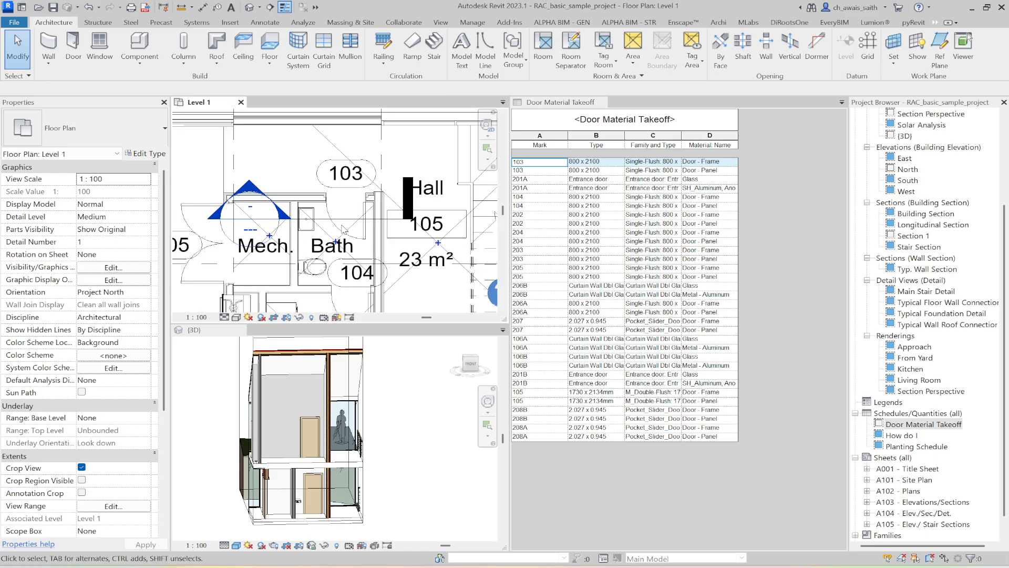
{"action": "left_click", "coordinate": [400, 220]}
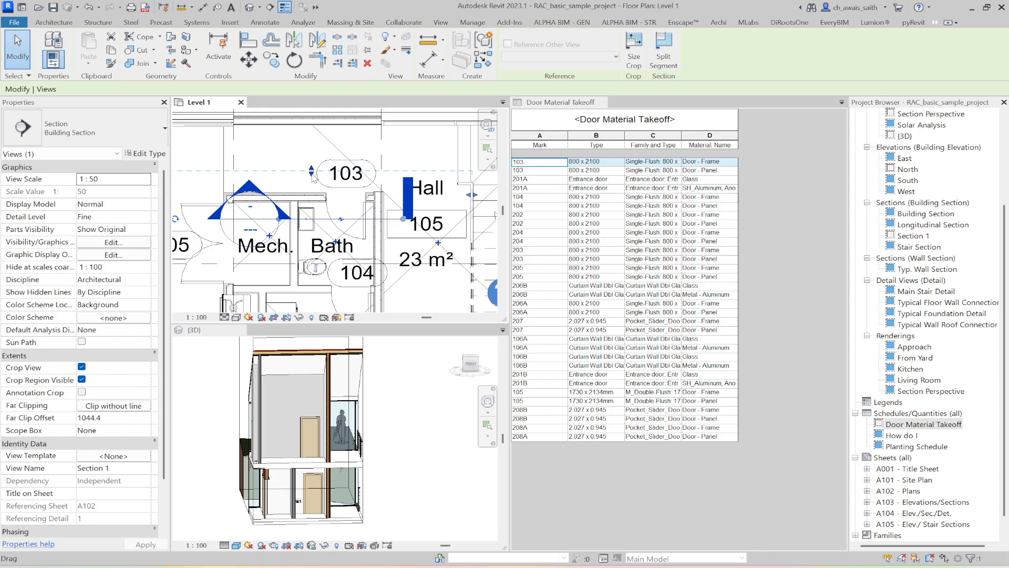
{"action": "right_click", "coordinate": [327, 222]}
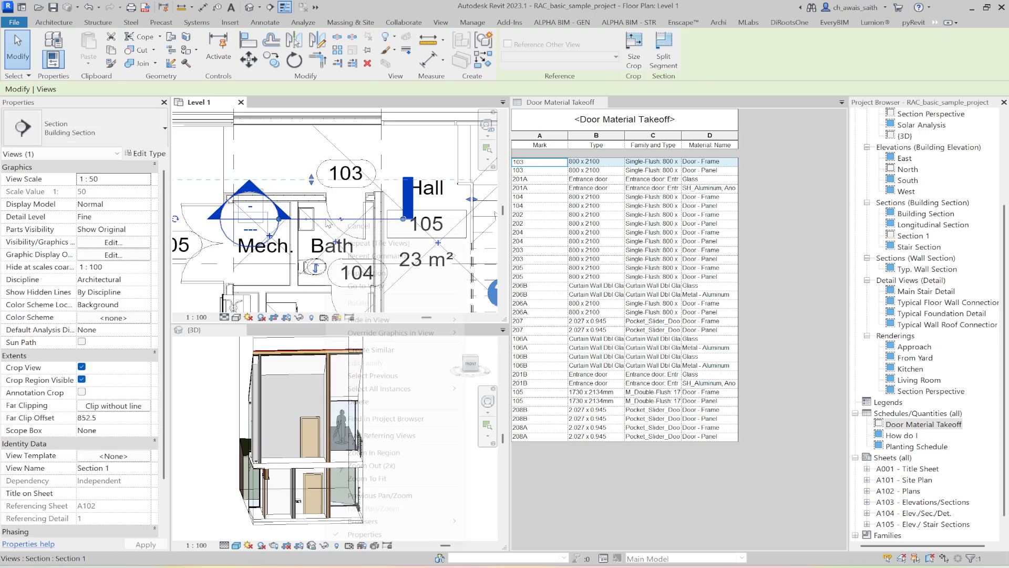
{"action": "left_click", "coordinate": [349, 286]}
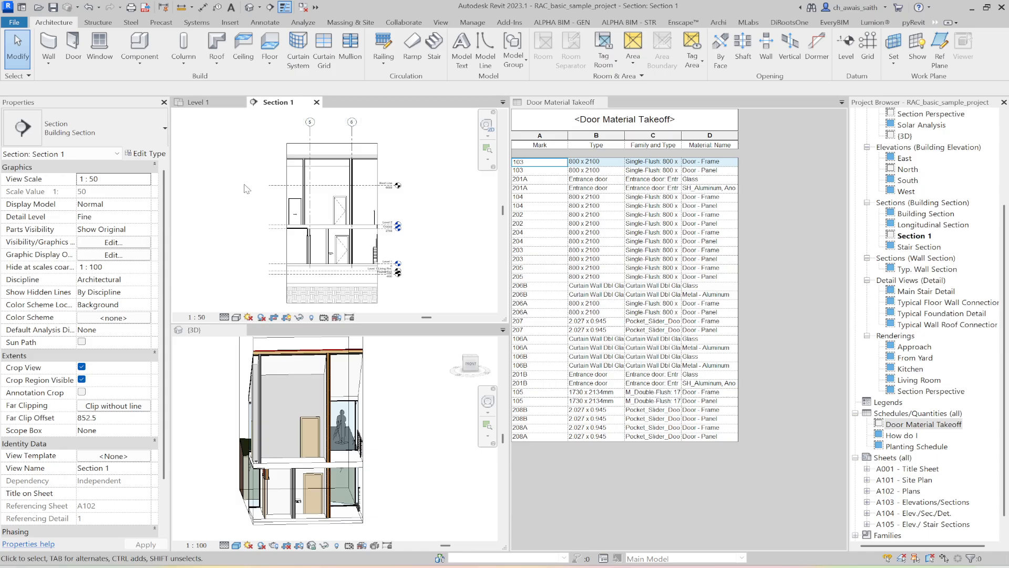
Tile the Section 1, Level 1, {3D} and Door Material Takeoff views together.
{"action": "key", "text": "w"}
{"action": "key", "text": "t"}
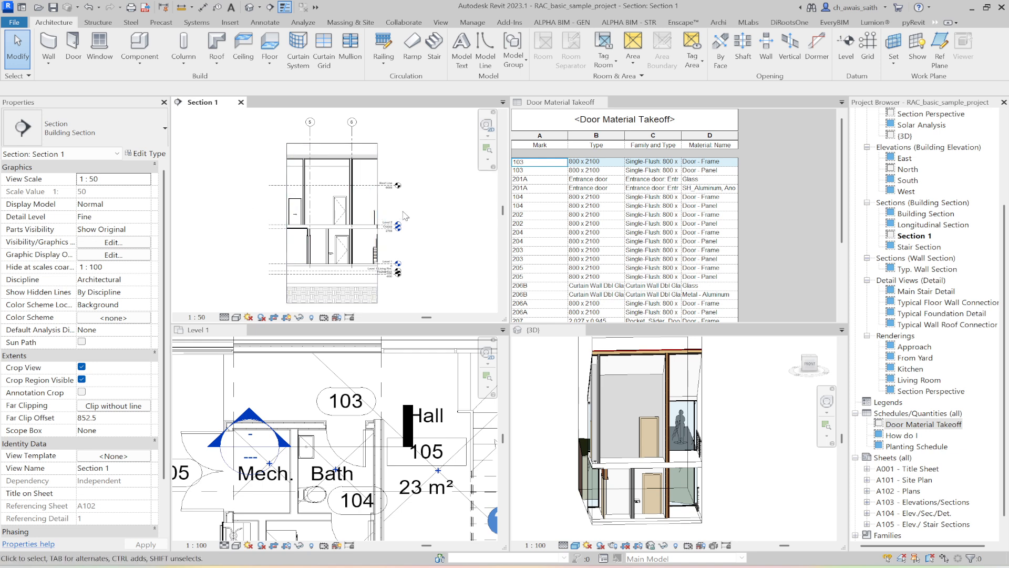
{"action": "middle_click_drag", "start_coordinate": [428, 219], "coordinate": [428, 211]}
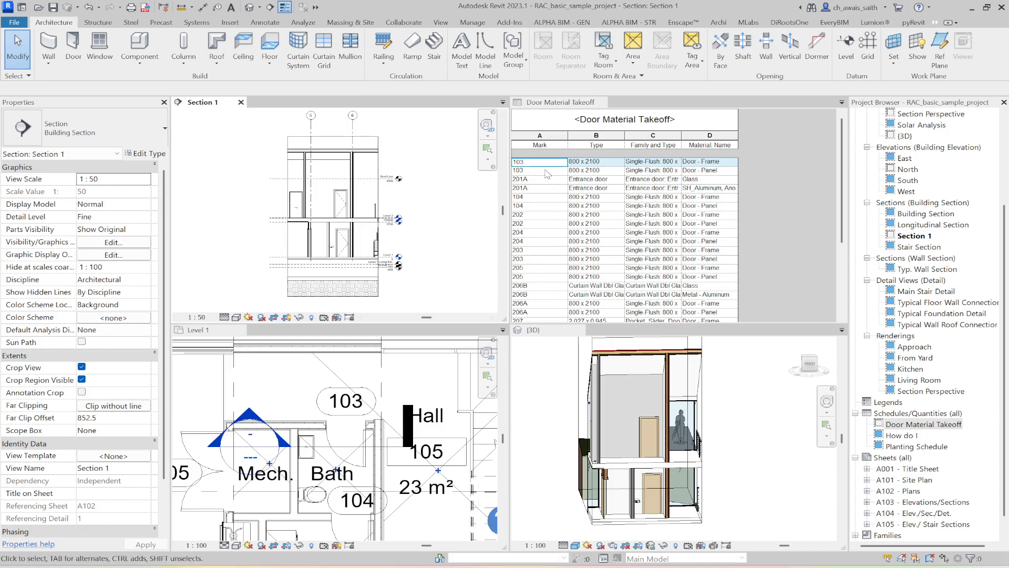
Select door 103 from its first schedule row and set its Family and Type to M_Double-Flush: 1730 x 2134mm.
{"action": "left_click", "coordinate": [544, 162]}
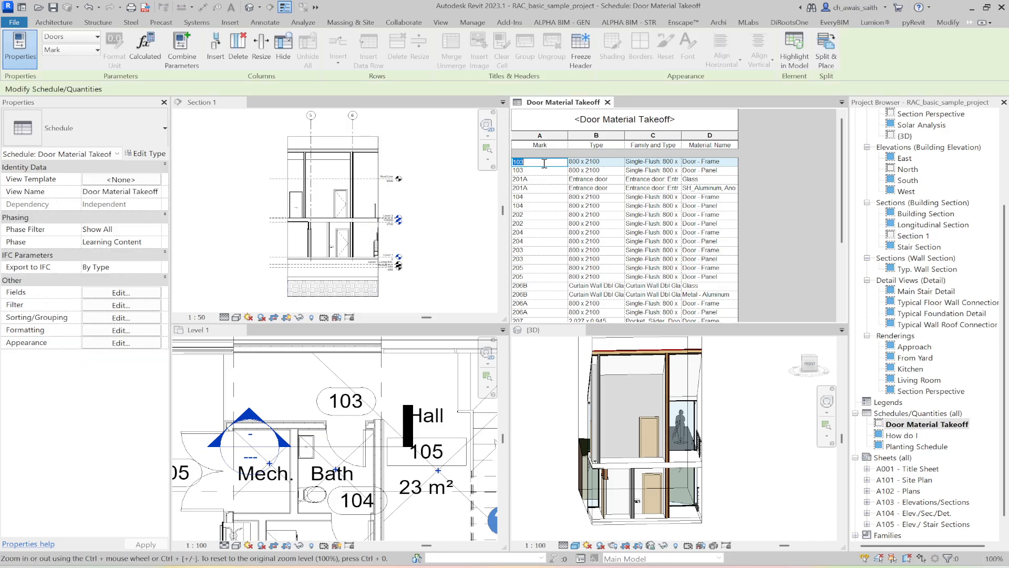
{"action": "left_click", "coordinate": [441, 189]}
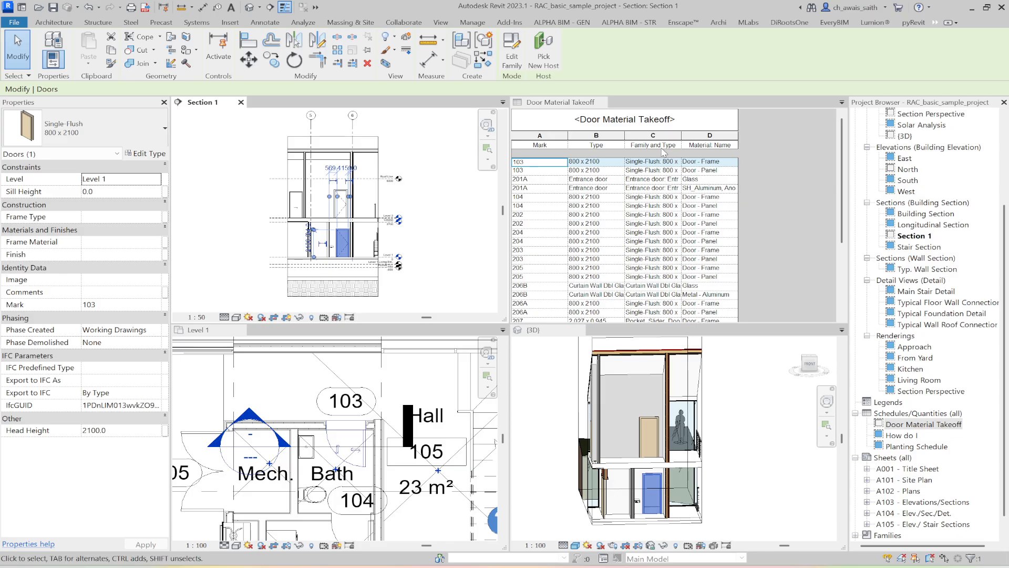
{"action": "left_click", "coordinate": [675, 167]}
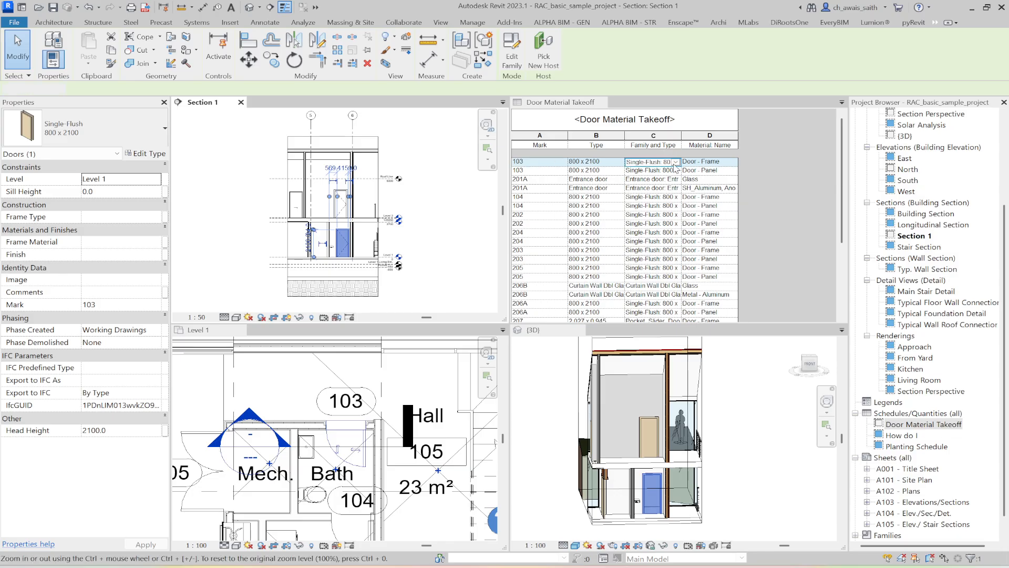
{"action": "left_click", "coordinate": [675, 163]}
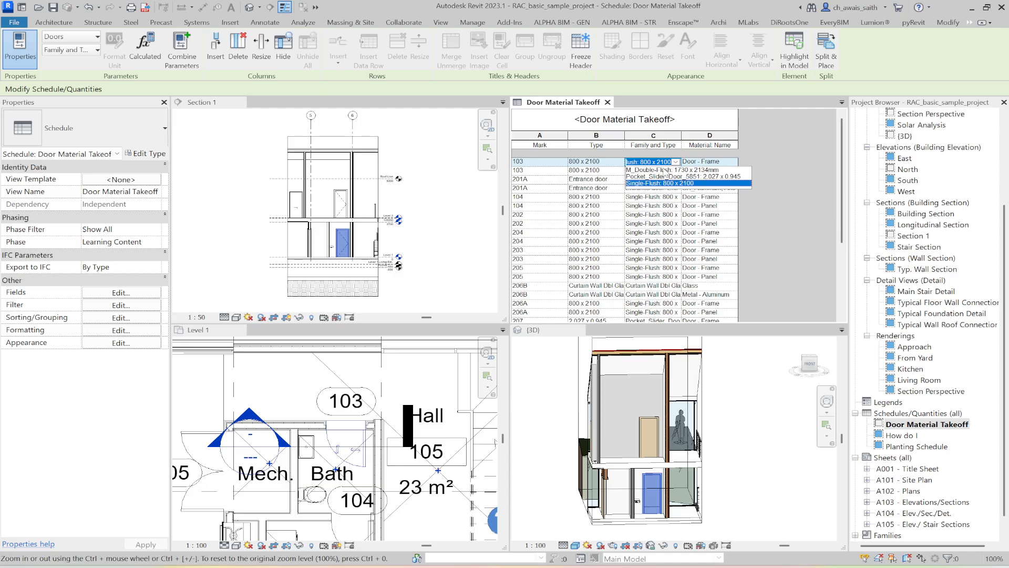
{"action": "left_click", "coordinate": [666, 170]}
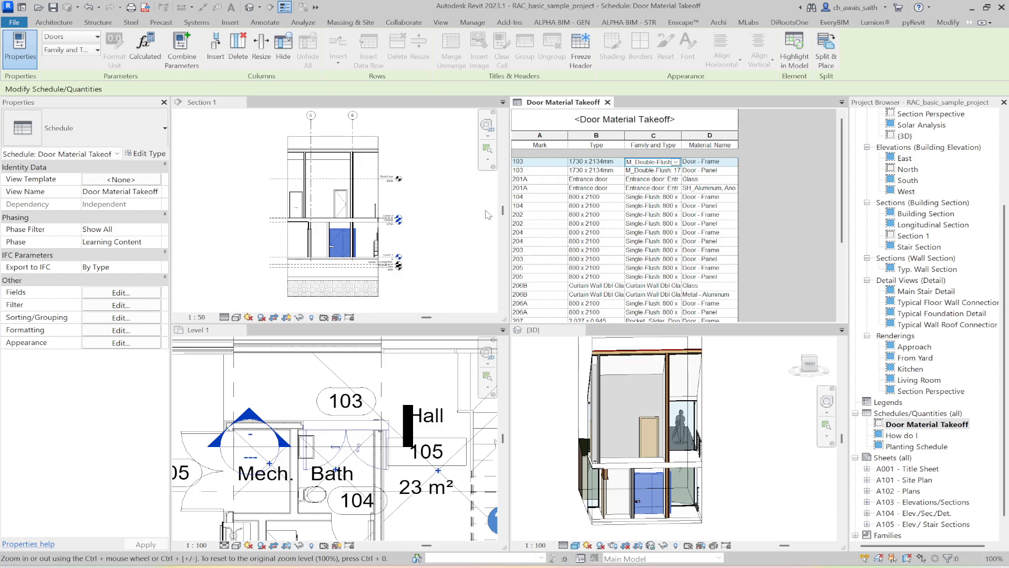
Examine the replaced door 103 closely in the Section 1, Level 1 and 3D views.
{"action": "scroll", "coordinate": [350, 245], "scroll_direction": "up", "scroll_amount": 2}
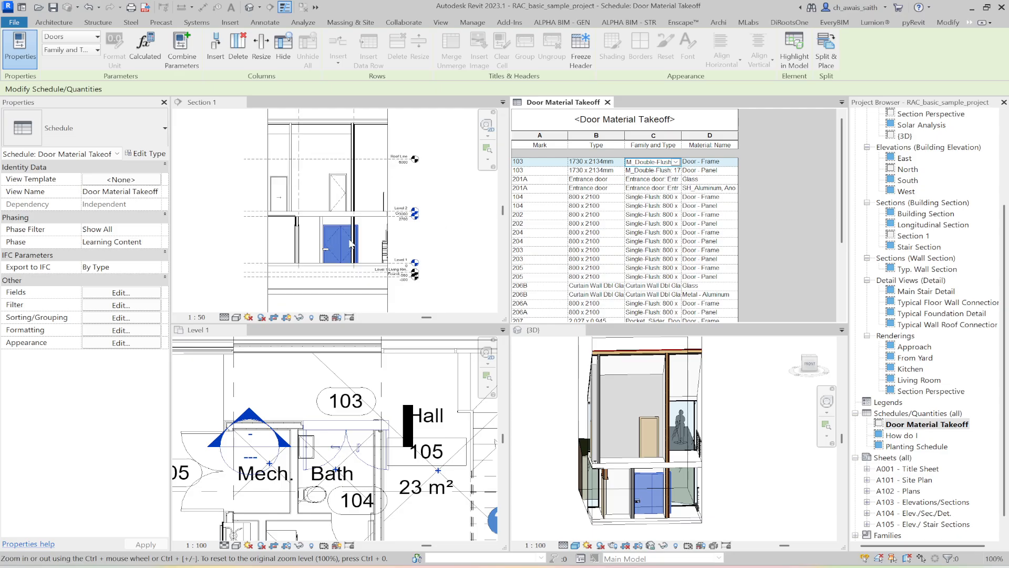
{"action": "scroll", "coordinate": [350, 245], "scroll_direction": "up", "scroll_amount": 1}
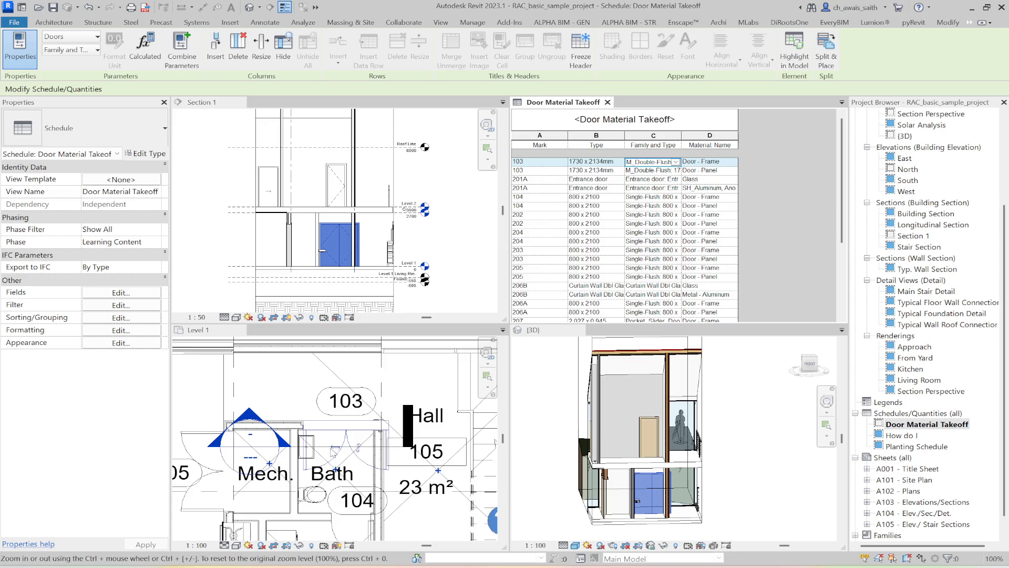
{"action": "scroll", "coordinate": [321, 427], "scroll_direction": "up", "scroll_amount": 1}
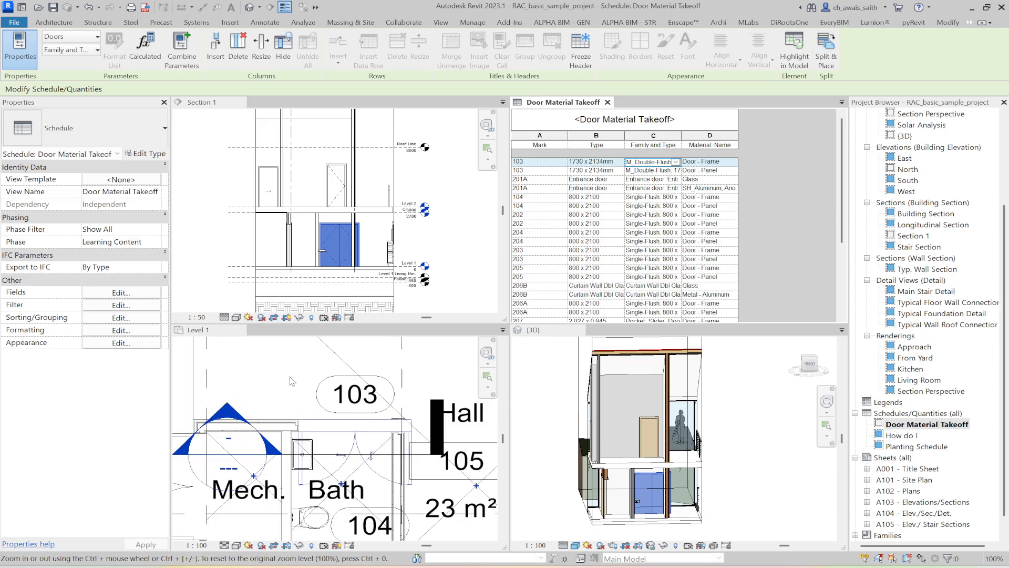
{"action": "scroll", "coordinate": [285, 362], "scroll_direction": "down", "scroll_amount": 1}
{"action": "scroll", "coordinate": [284, 360], "scroll_direction": "down", "scroll_amount": 1}
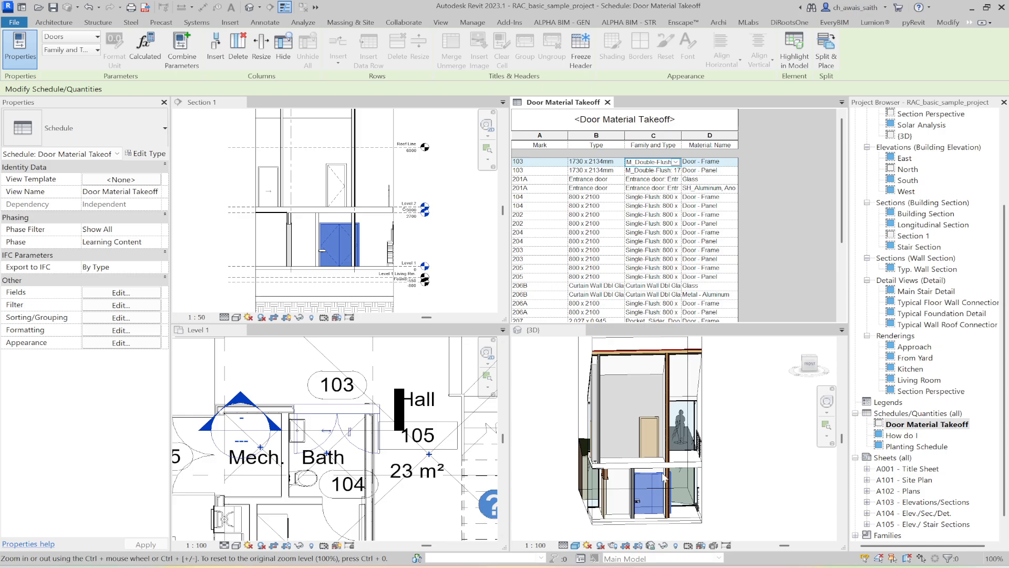
{"action": "scroll", "coordinate": [677, 513], "scroll_direction": "up", "scroll_amount": 1}
{"action": "scroll", "coordinate": [667, 510], "scroll_direction": "up", "scroll_amount": 2}
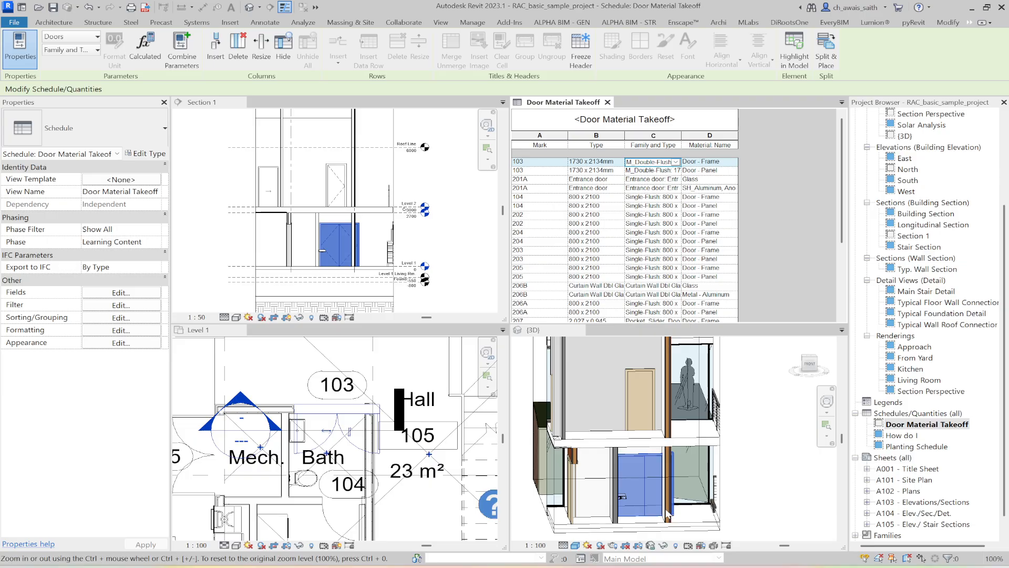
{"action": "scroll", "coordinate": [701, 453], "scroll_direction": "down", "scroll_amount": 3}
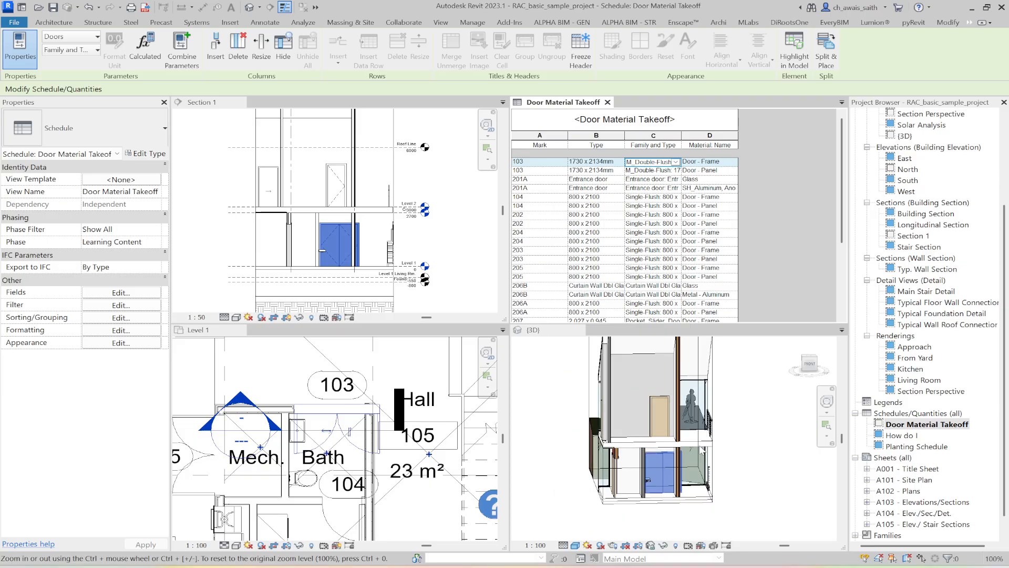
{"action": "scroll", "coordinate": [702, 449], "scroll_direction": "up", "scroll_amount": 1}
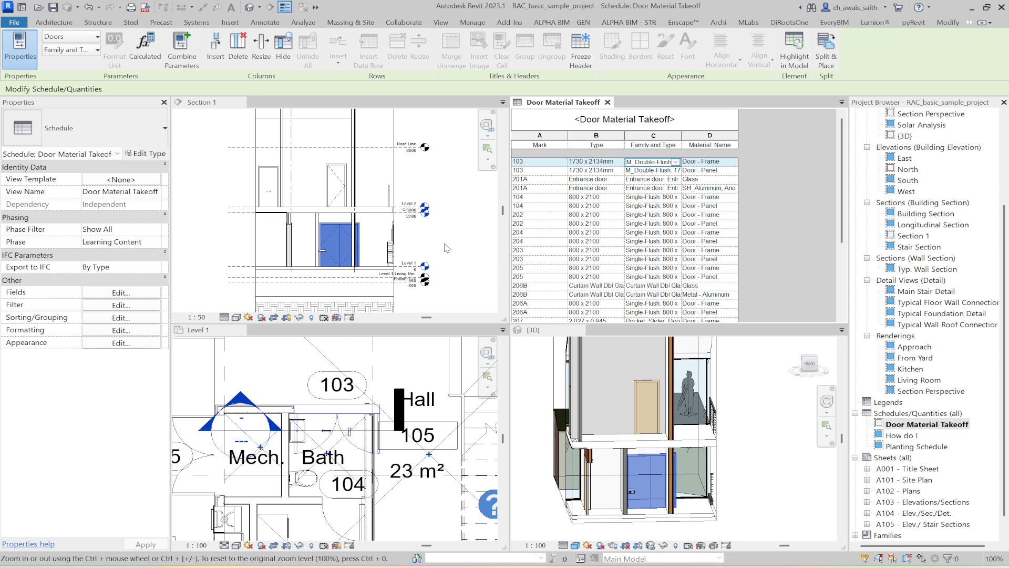
Select door 202 from its first Door Material Takeoff row, then select the same door in the Section 1 view.
{"action": "left_click", "coordinate": [530, 215]}
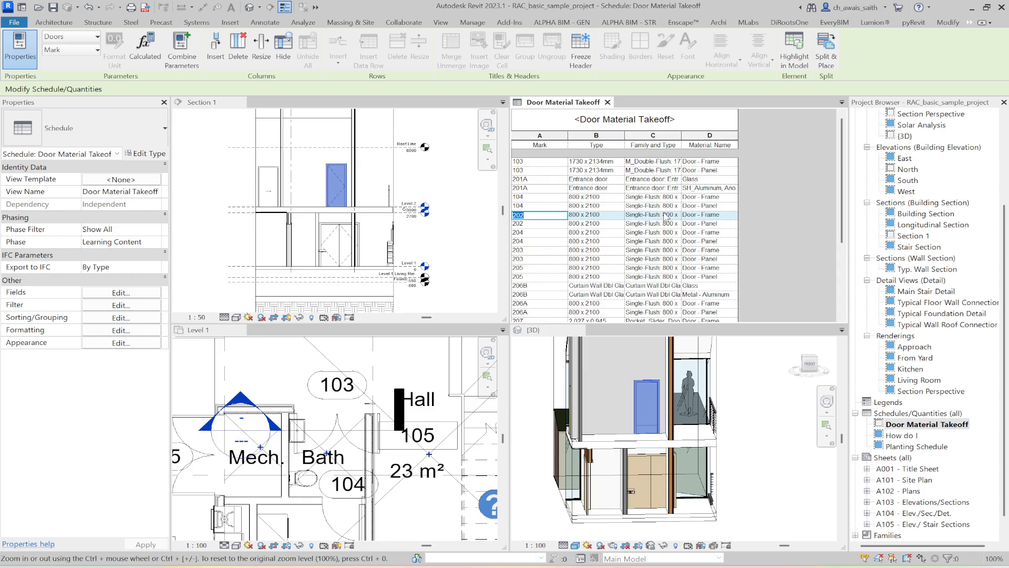
{"action": "left_click", "coordinate": [327, 196]}
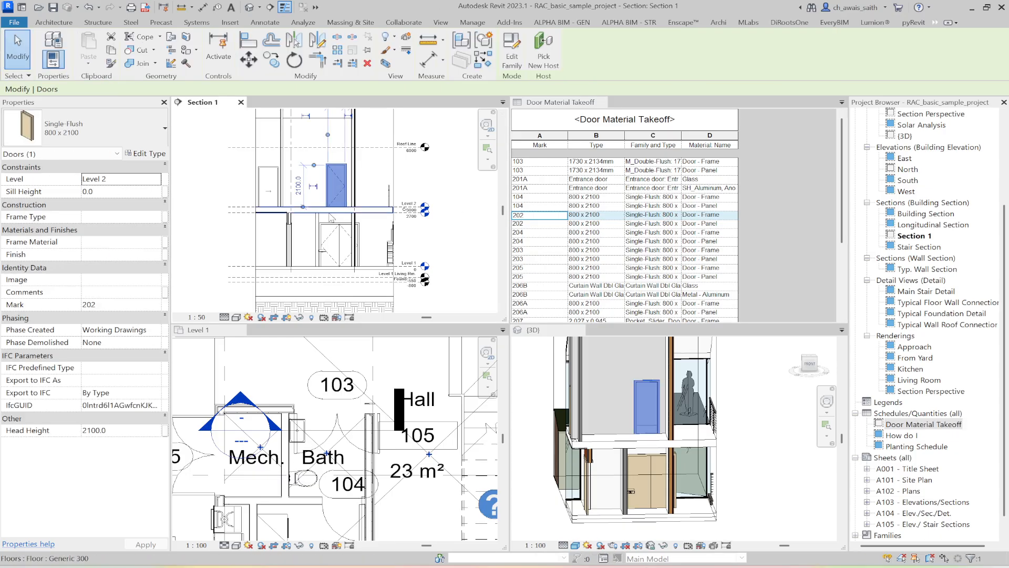
{"action": "middle_click_drag", "start_coordinate": [447, 177], "coordinate": [444, 192]}
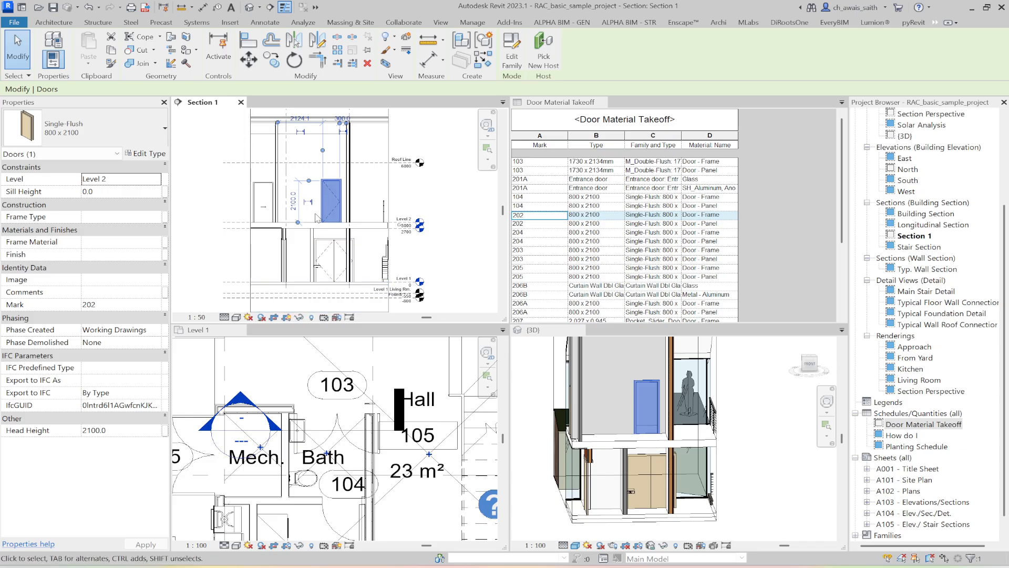
Open the Level 2 floor plan and undock it as a floating window over the tiled views.
{"action": "left_click", "coordinate": [1006, 264]}
{"action": "scroll", "coordinate": [1005, 264], "scroll_direction": "up", "scroll_amount": 5}
{"action": "left_click", "coordinate": [910, 158]}
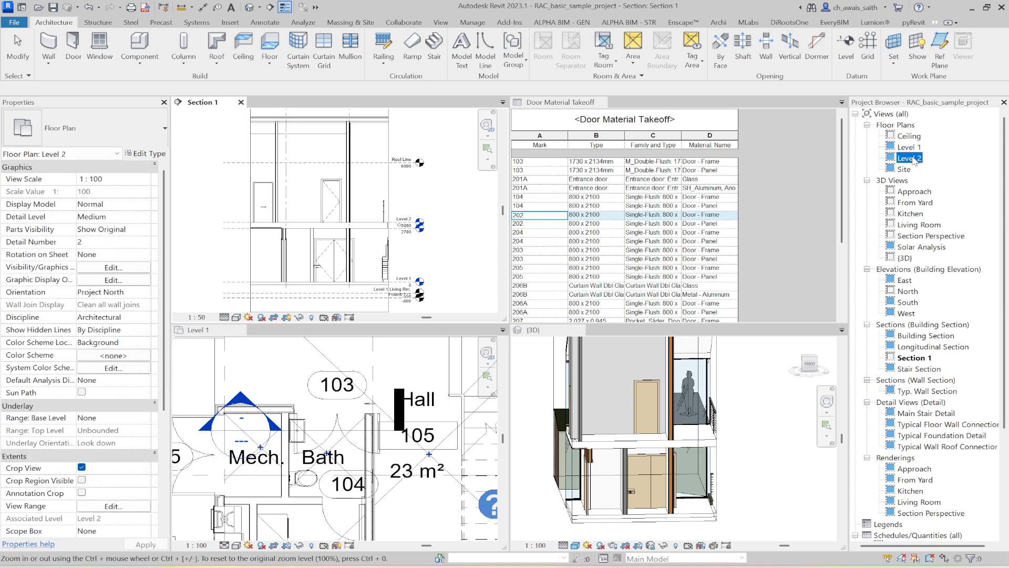
{"action": "double_click", "coordinate": [913, 159]}
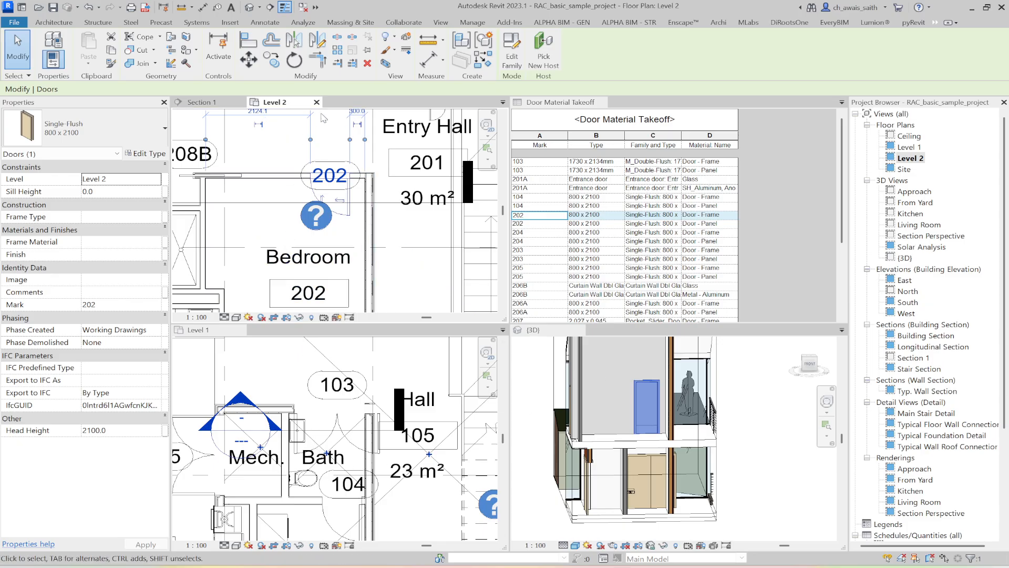
{"action": "left_click_drag", "start_coordinate": [305, 104], "coordinate": [424, 301]}
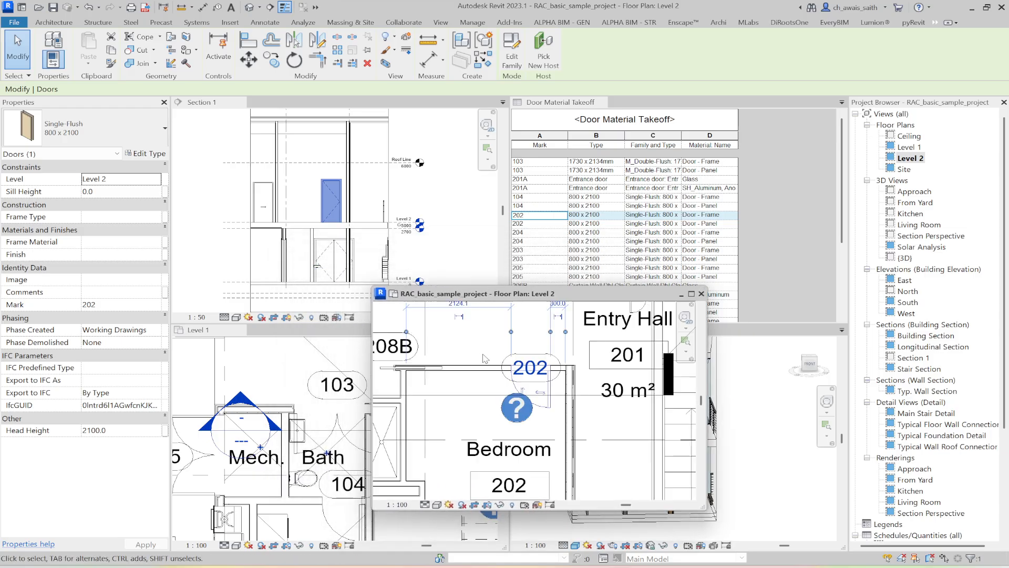
Select door 202 in the Level 2 plan and nudge it along the Bedroom wall to 1140 mm from the corner beside Entry Hall.
{"action": "scroll", "coordinate": [534, 406], "scroll_direction": "up", "scroll_amount": 2}
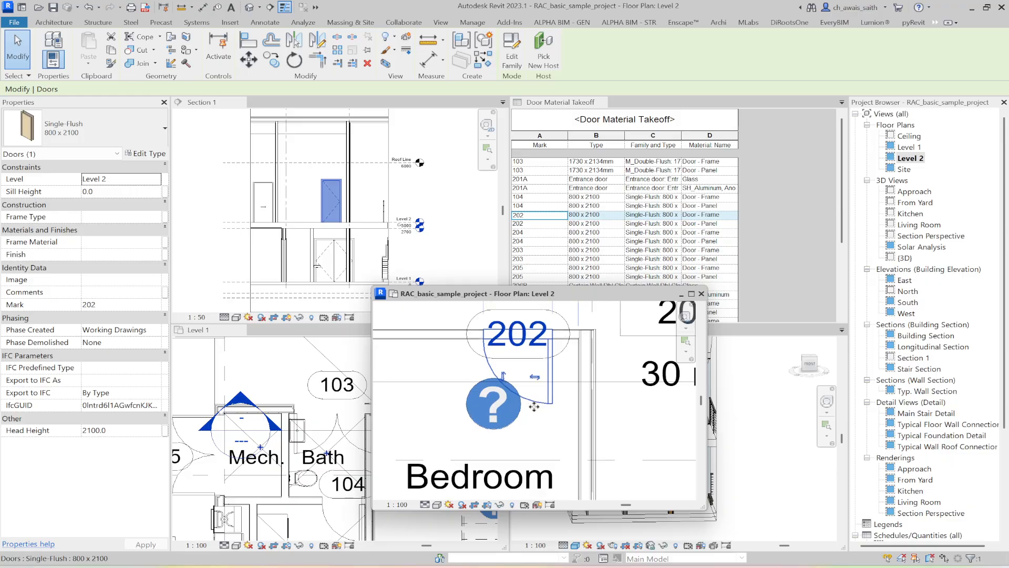
{"action": "middle_click_drag", "start_coordinate": [535, 362], "coordinate": [508, 422]}
{"action": "scroll", "coordinate": [499, 403], "scroll_direction": "up", "scroll_amount": 1}
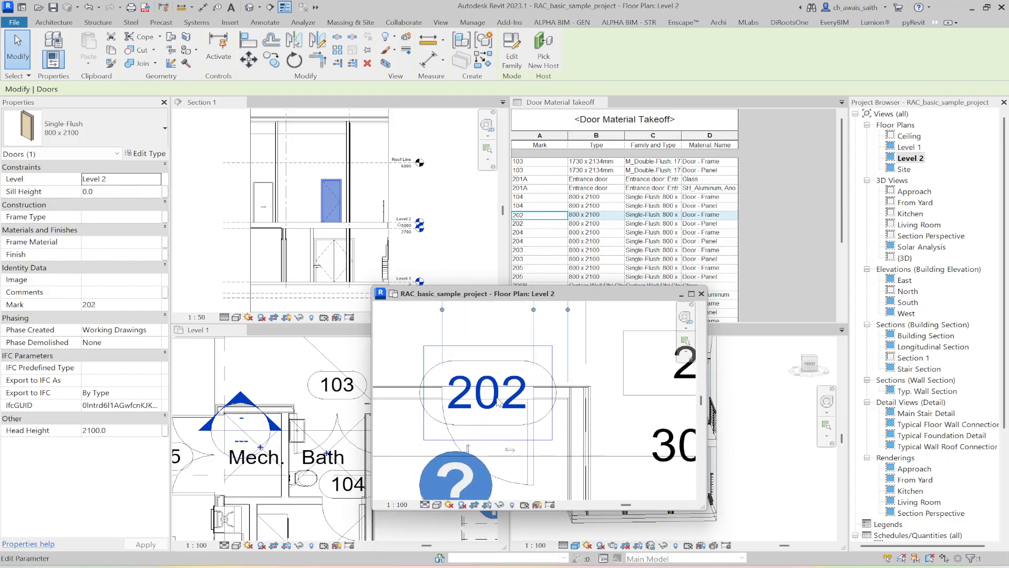
{"action": "scroll", "coordinate": [589, 381], "scroll_direction": "down", "scroll_amount": 1}
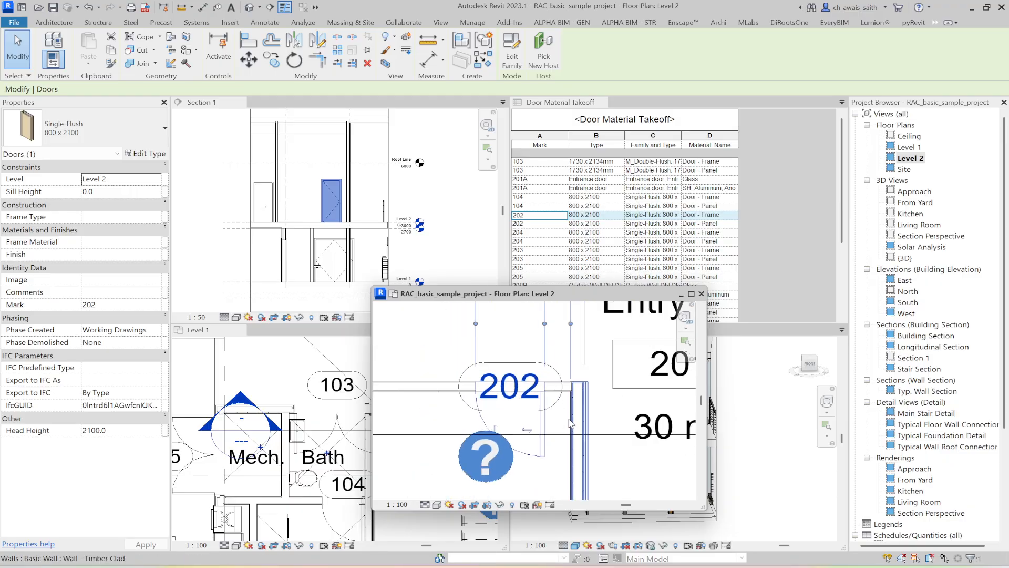
{"action": "scroll", "coordinate": [628, 383], "scroll_direction": "down", "scroll_amount": 1}
{"action": "left_click", "coordinate": [561, 453]}
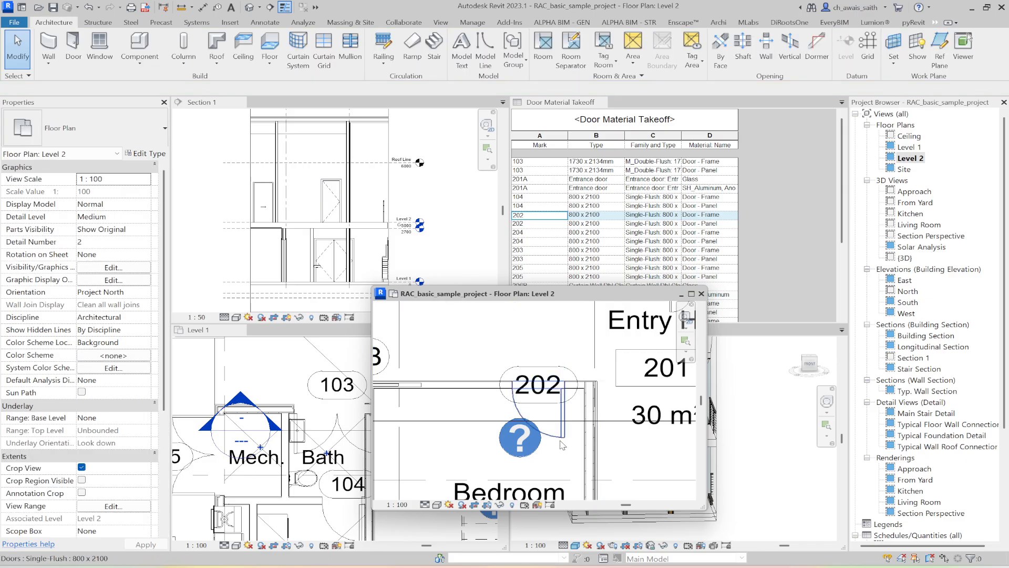
{"action": "left_click", "coordinate": [562, 441]}
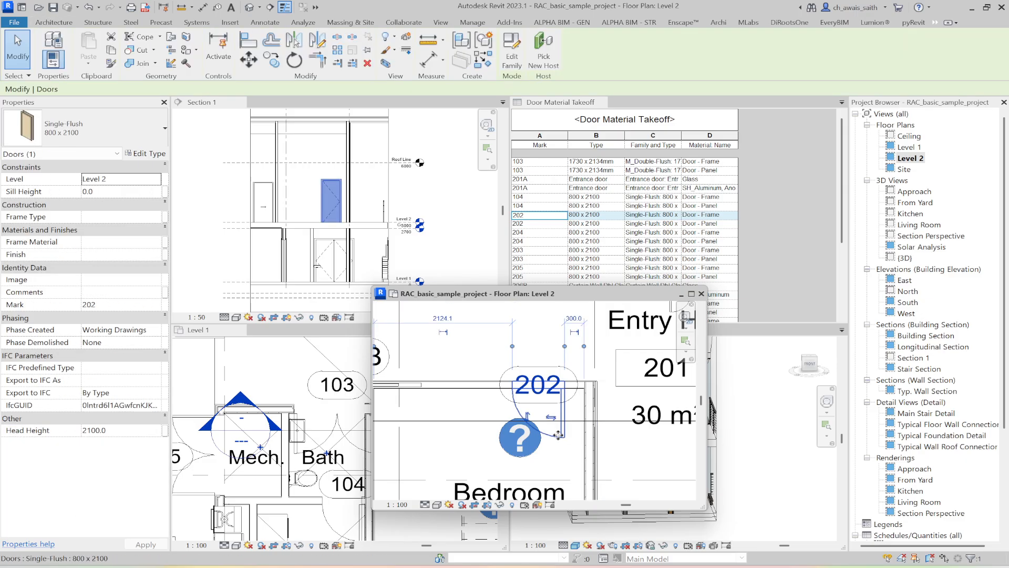
{"action": "left_click_drag", "start_coordinate": [558, 435], "coordinate": [543, 436]}
{"action": "key", "text": "Left"}
{"action": "key", "text": "Left"}
{"action": "key", "text": "Left"}
{"action": "key", "text": "Left"}
{"action": "key", "text": "Left"}
{"action": "key", "text": "Left"}
{"action": "key", "text": "Left"}
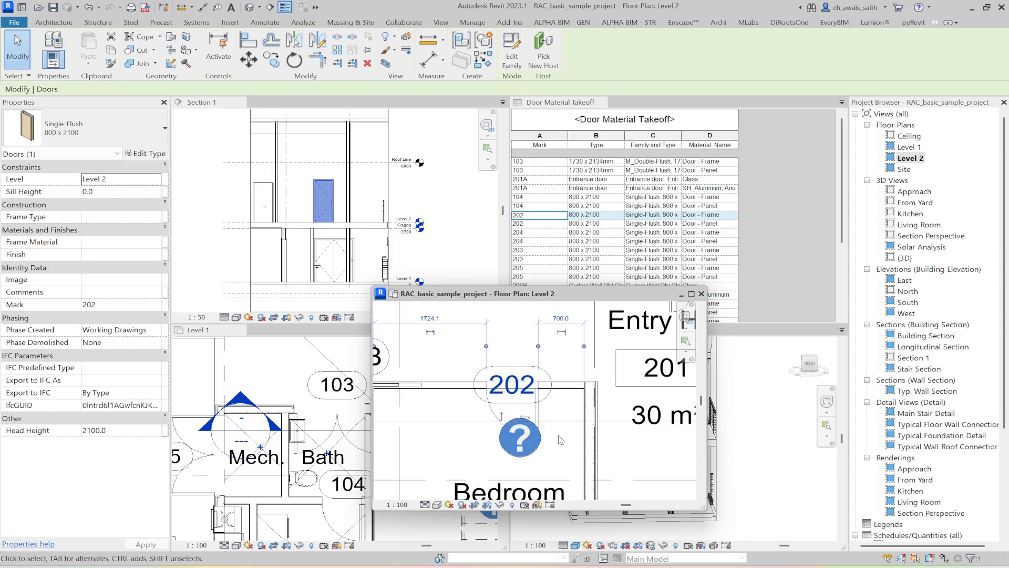
{"action": "key", "text": "Left"}
{"action": "key", "text": "Left"}
{"action": "key", "text": "Left"}
{"action": "key", "text": "Left"}
{"action": "key", "text": "Left"}
{"action": "key", "text": "Left"}
{"action": "key", "text": "Left"}
{"action": "key", "text": "Left"}
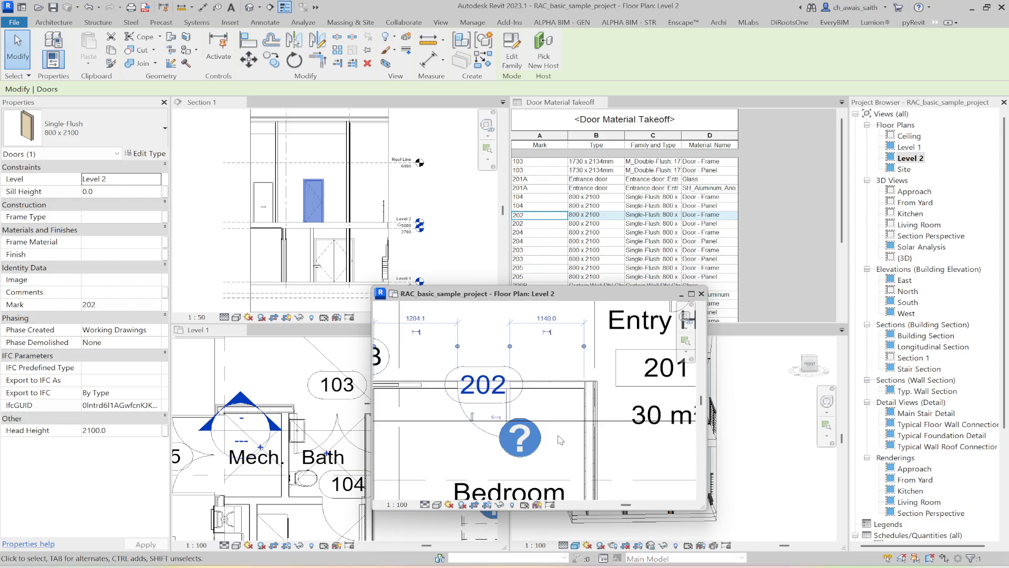
Nudge door 202 back along the Bedroom wall toward the Entry Hall corner, to 780 mm from it.
{"action": "key", "text": "Right"}
{"action": "key", "text": "Right"}
{"action": "key", "text": "Right"}
{"action": "key", "text": "Right"}
{"action": "key", "text": "Right"}
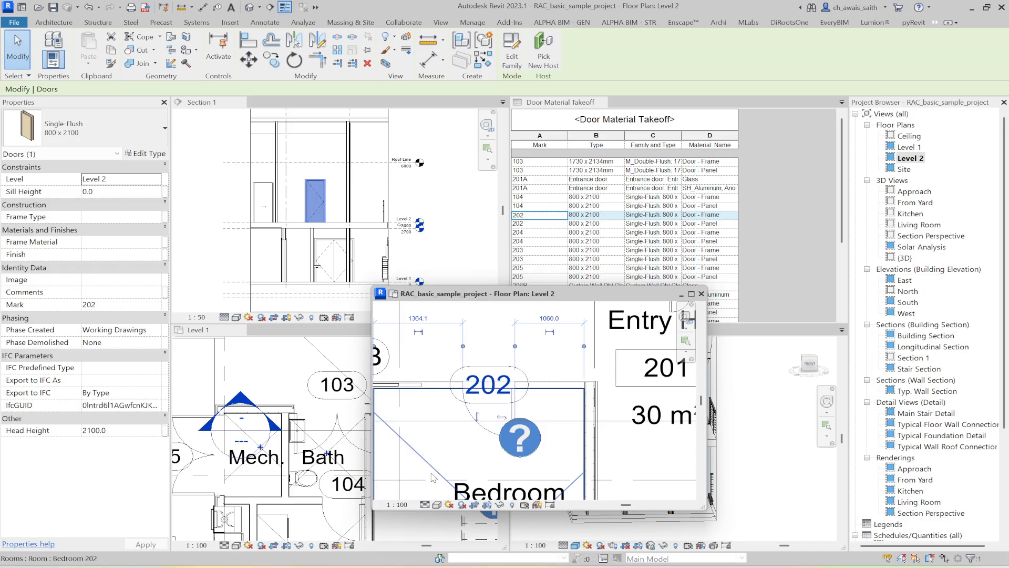
{"action": "key", "text": "Right"}
{"action": "key", "text": "Right"}
{"action": "key", "text": "Right"}
{"action": "key", "text": "Right"}
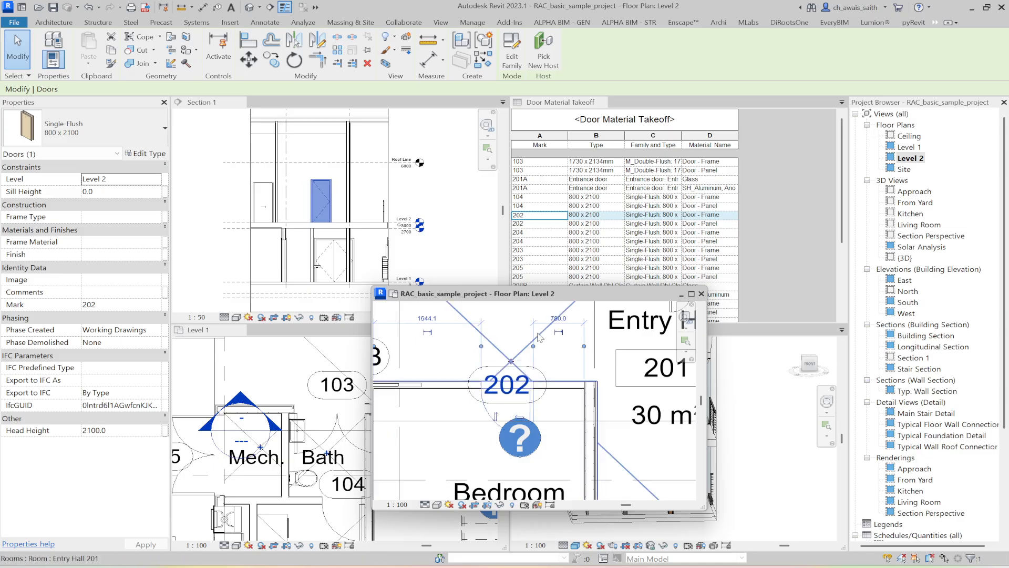
Move the floating Level 2 window clear of the 3D view and nudge door 202 closer, to 380 mm from the corner.
{"action": "left_click_drag", "start_coordinate": [576, 298], "coordinate": [403, 315]}
{"action": "key", "text": "Right"}
{"action": "key", "text": "Right"}
{"action": "key", "text": "Right"}
{"action": "key", "text": "Right"}
{"action": "key", "text": "Right"}
{"action": "key", "text": "Right"}
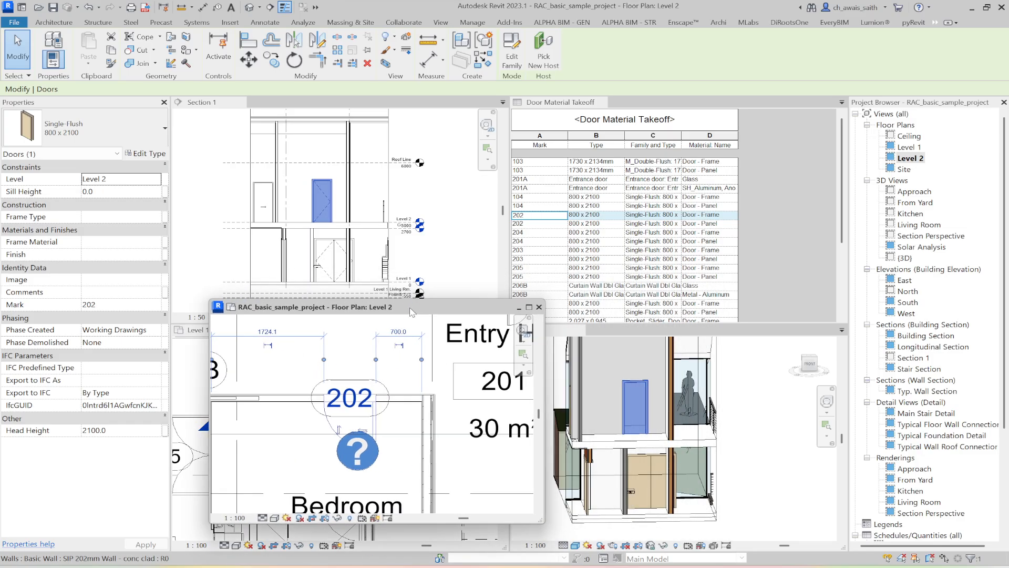
{"action": "key", "text": "Right"}
{"action": "key", "text": "Right"}
{"action": "key", "text": "Right"}
{"action": "key", "text": "Right"}
{"action": "key", "text": "Right"}
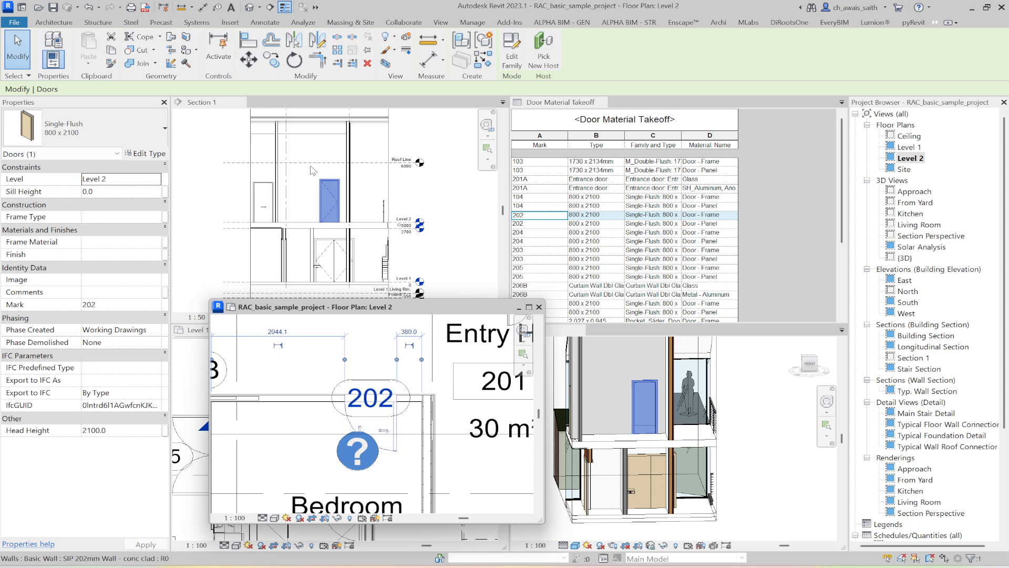